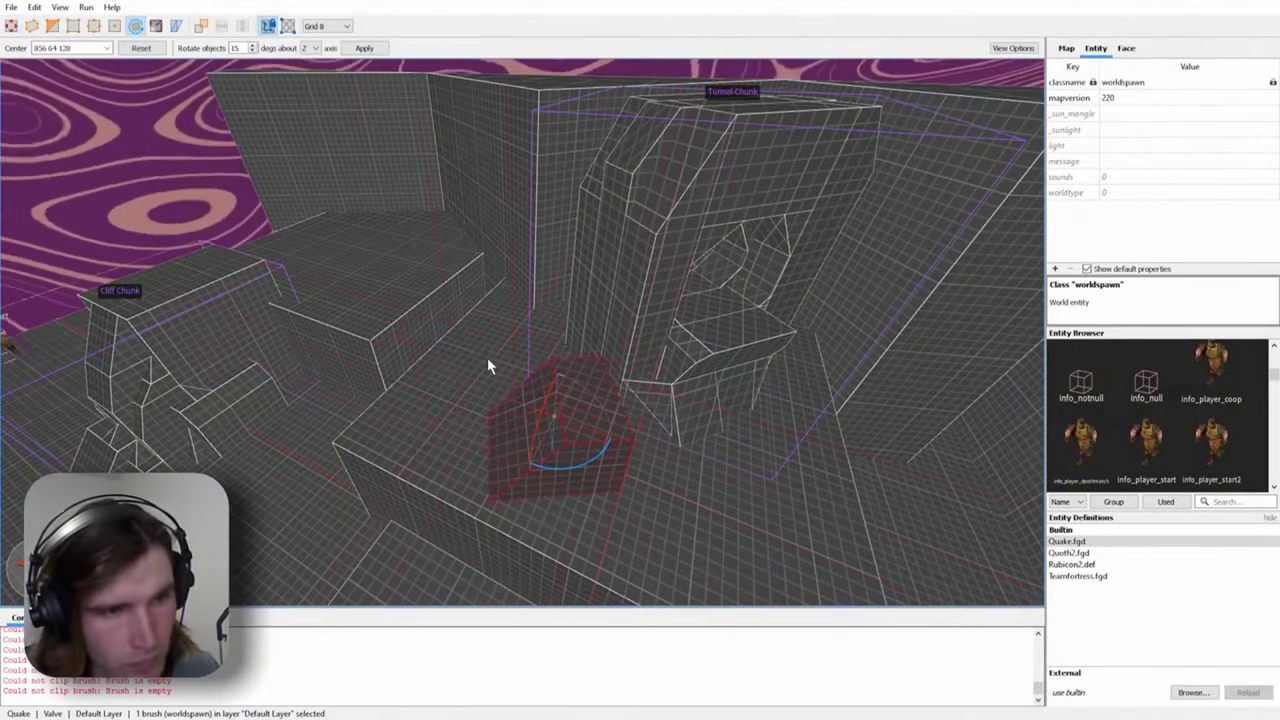
Step: Fly up to the small rotated brush and switch to the Edge tool to work its edges
right_click_drag(487, 357, 678, 368)
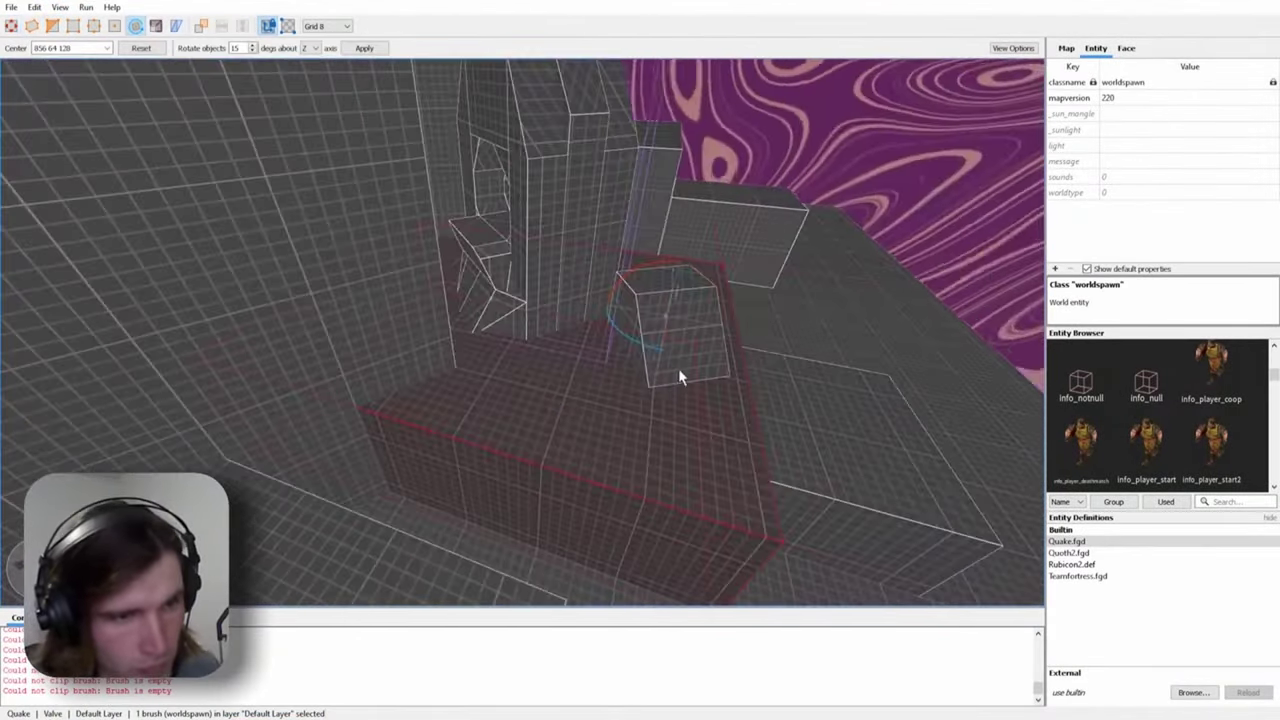
key("e")
right_click_drag(705, 417, 806, 291)
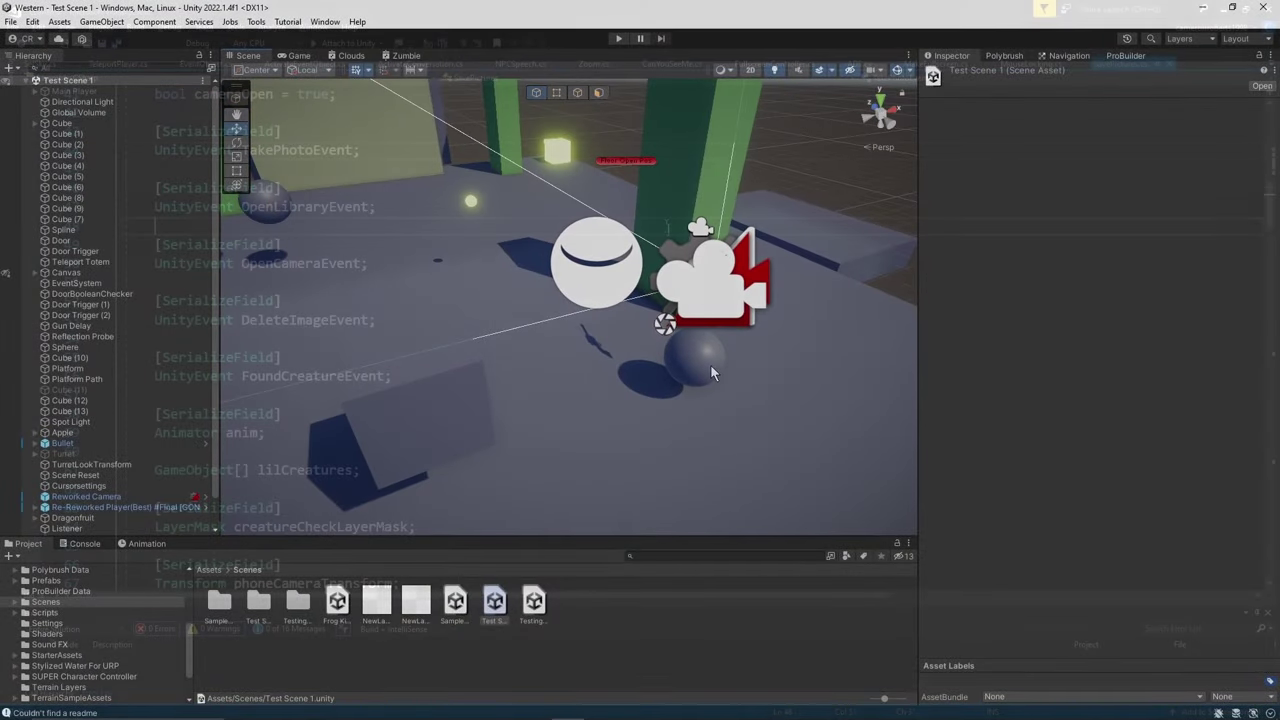
Step: Select the Re-Reworked Player object and scroll down through its script in the Inspector
left_click(710, 373)
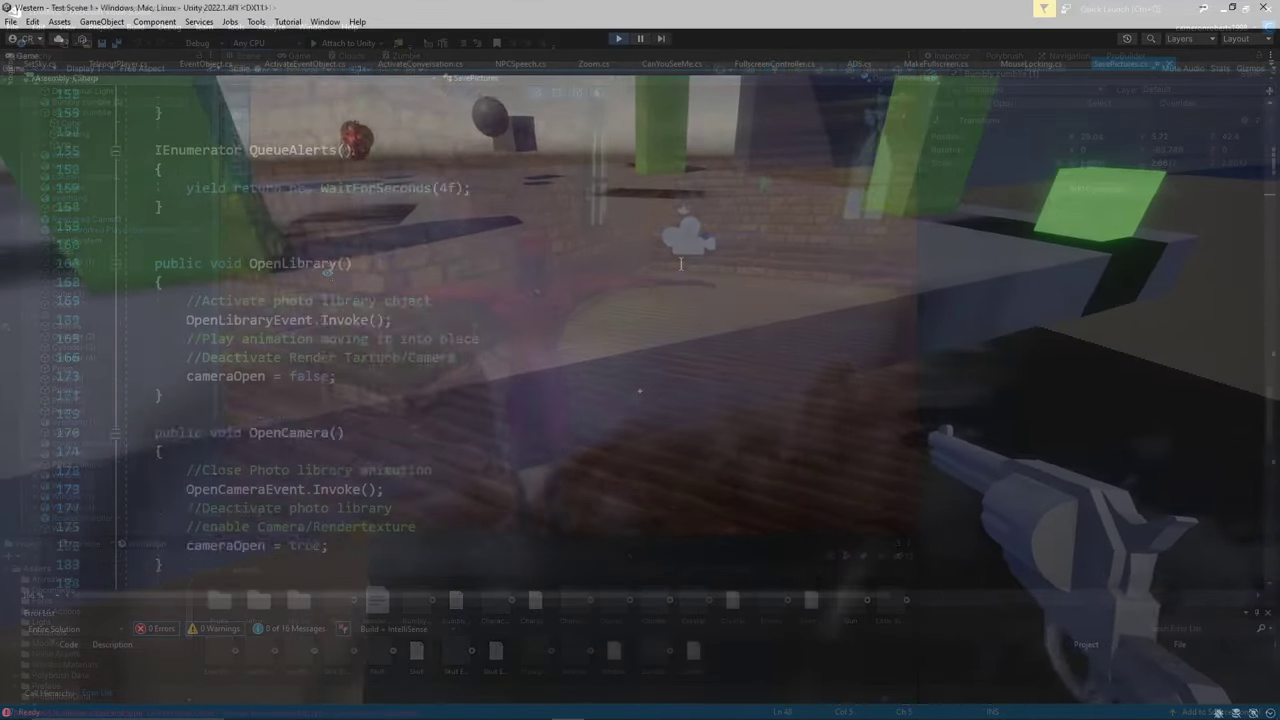
scroll(680, 263, "down", 10)
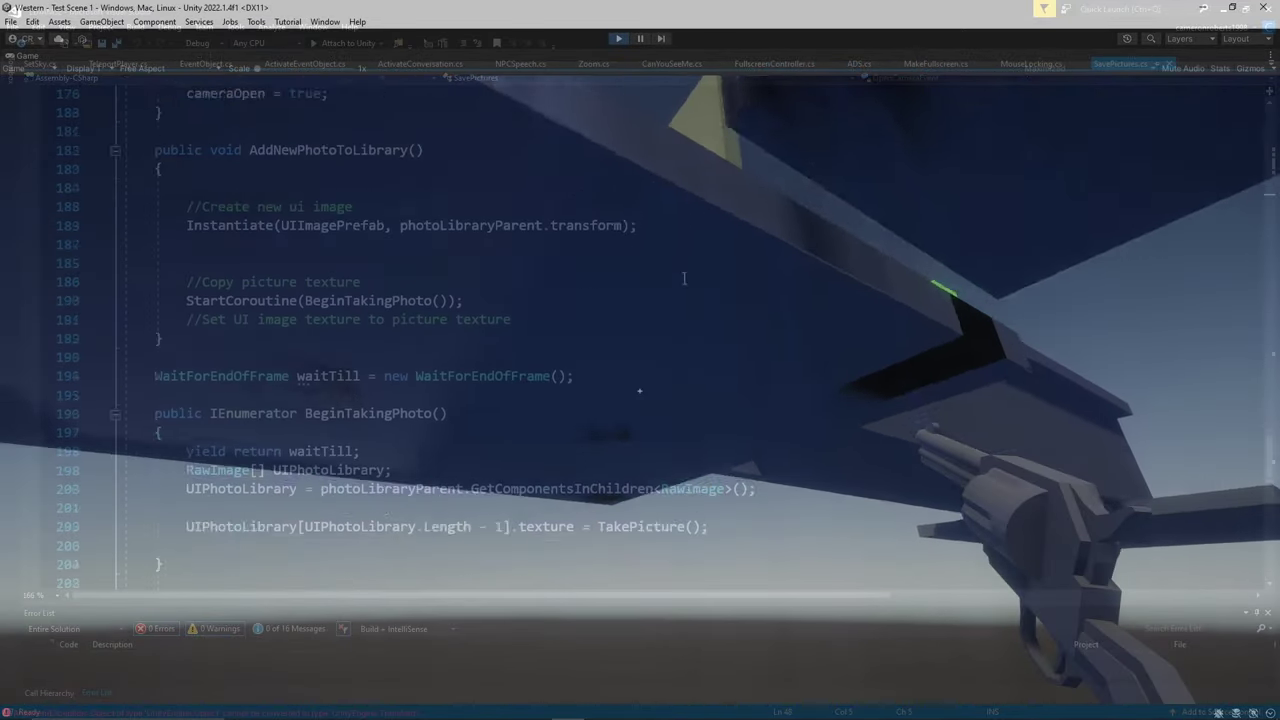
scroll(685, 281, "down", 3)
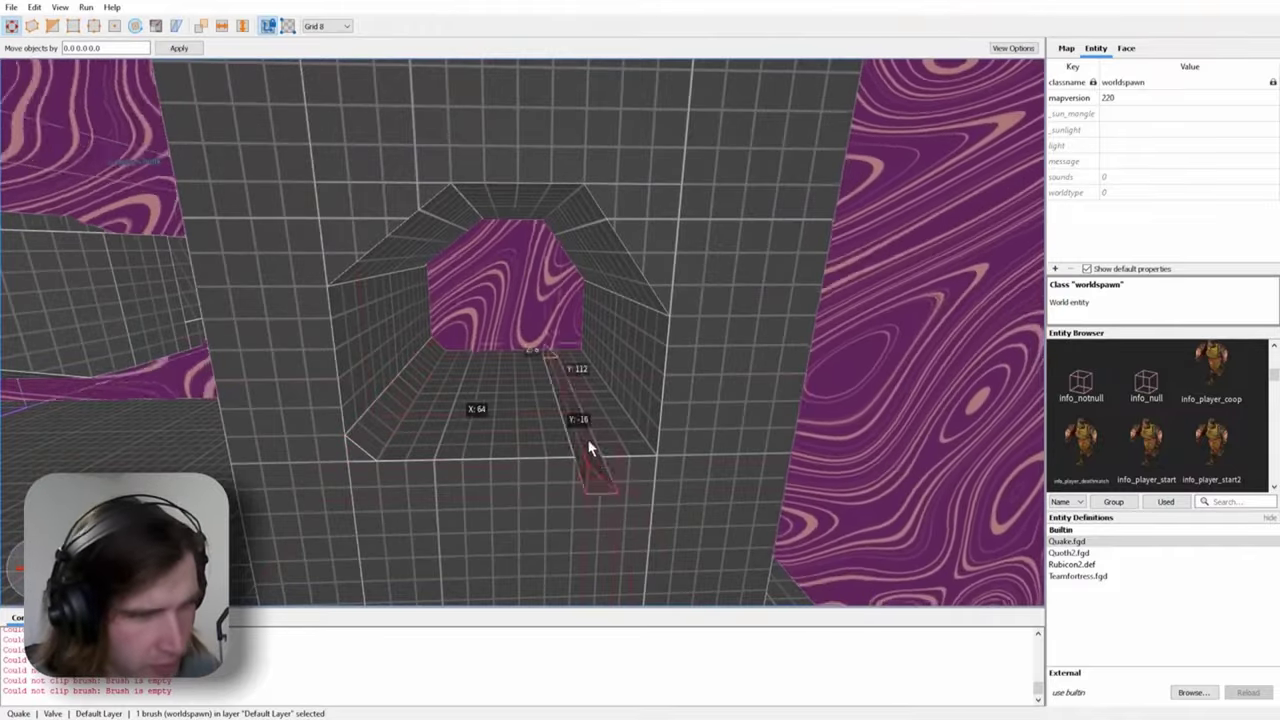
Step: Select the wall group, then extend to the corridor's 17 brushes, 1 entity and 2 groups
mouse_move(506, 318)
right_mouse_down()
mouse_move(494, 294)
mouse_move(535, 299)
mouse_move(491, 440)
mouse_move(503, 274)
mouse_move(363, 300)
mouse_move(490, 288)
mouse_move(449, 242)
mouse_move(369, 343)
mouse_move(546, 348)
mouse_move(657, 329)
mouse_move(651, 290)
right_mouse_up()
key("Escape")
left_click(449, 251)
key("ctrl+a")
mouse_move(464, 440)
right_mouse_down()
mouse_move(646, 417)
mouse_move(720, 323)
mouse_move(688, 495)
mouse_move(789, 480)
mouse_move(663, 409)
mouse_move(780, 386)
mouse_move(490, 380)
right_mouse_up()
Step: Select the orange staircase brush in the camera viewport
left_click(688, 495)
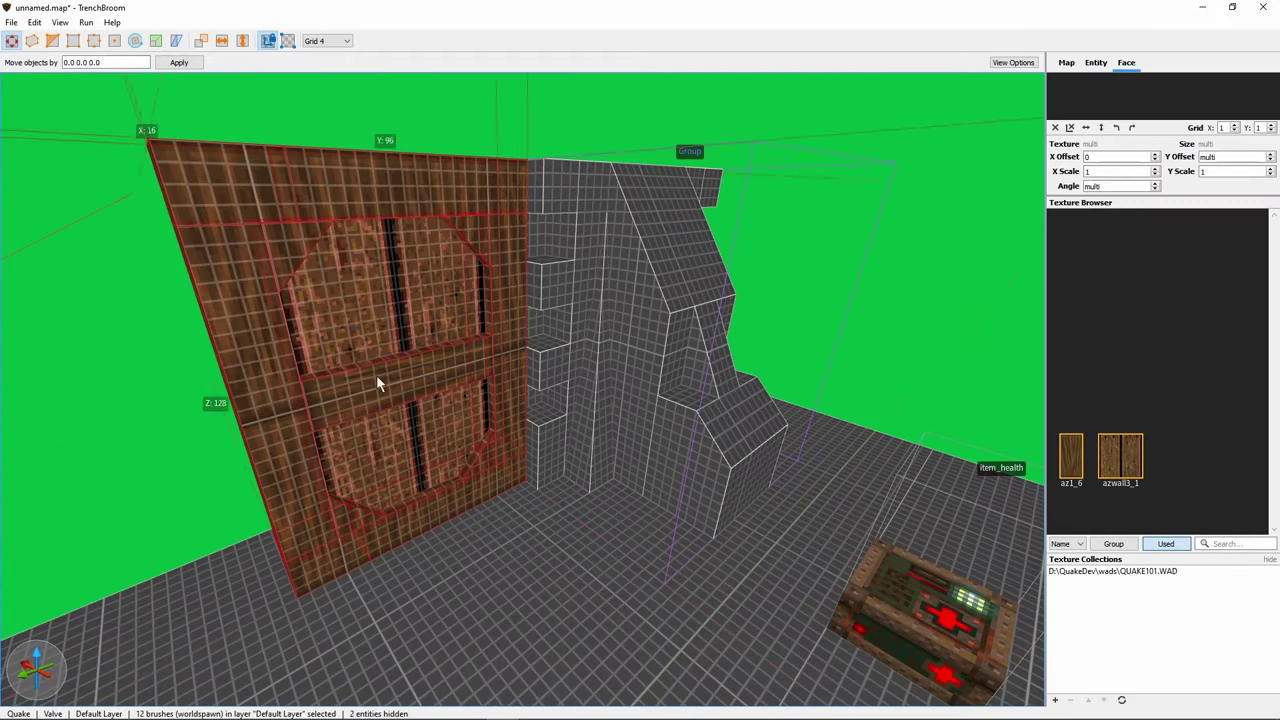
Step: Convert the selected wooden wall brushes into a func_door brush entity
right_click(455, 343)
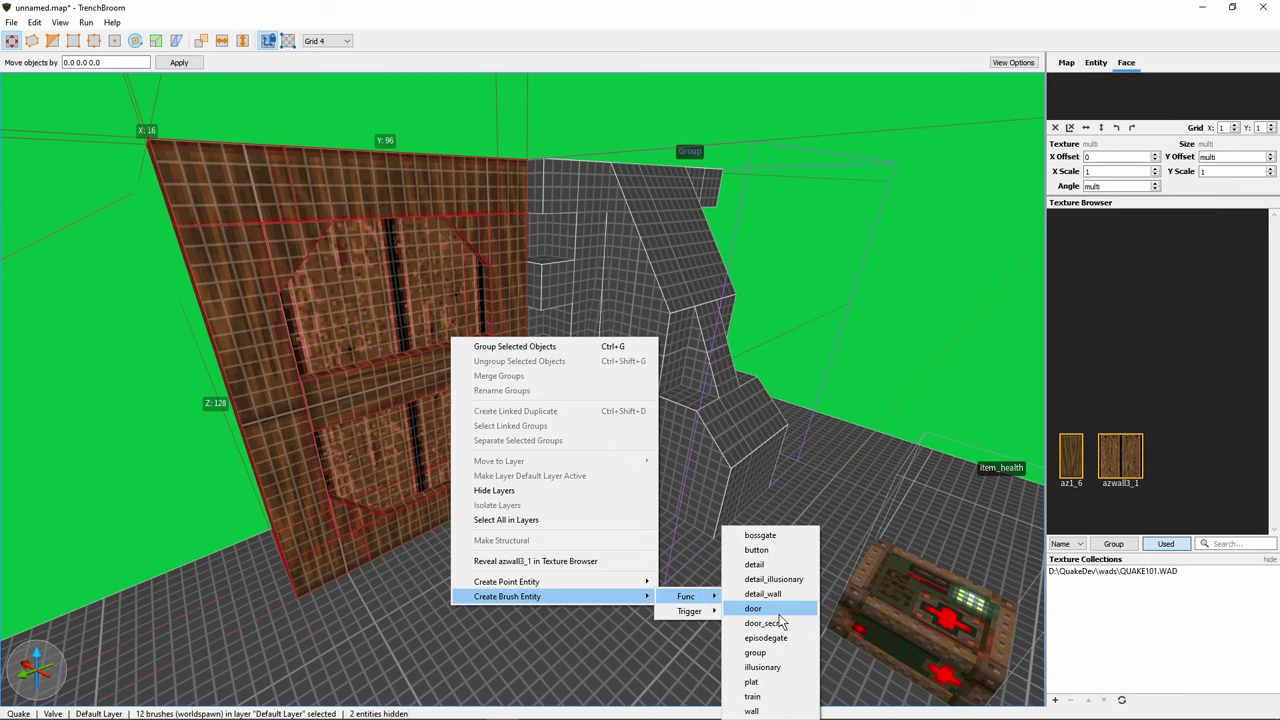
left_click(776, 608)
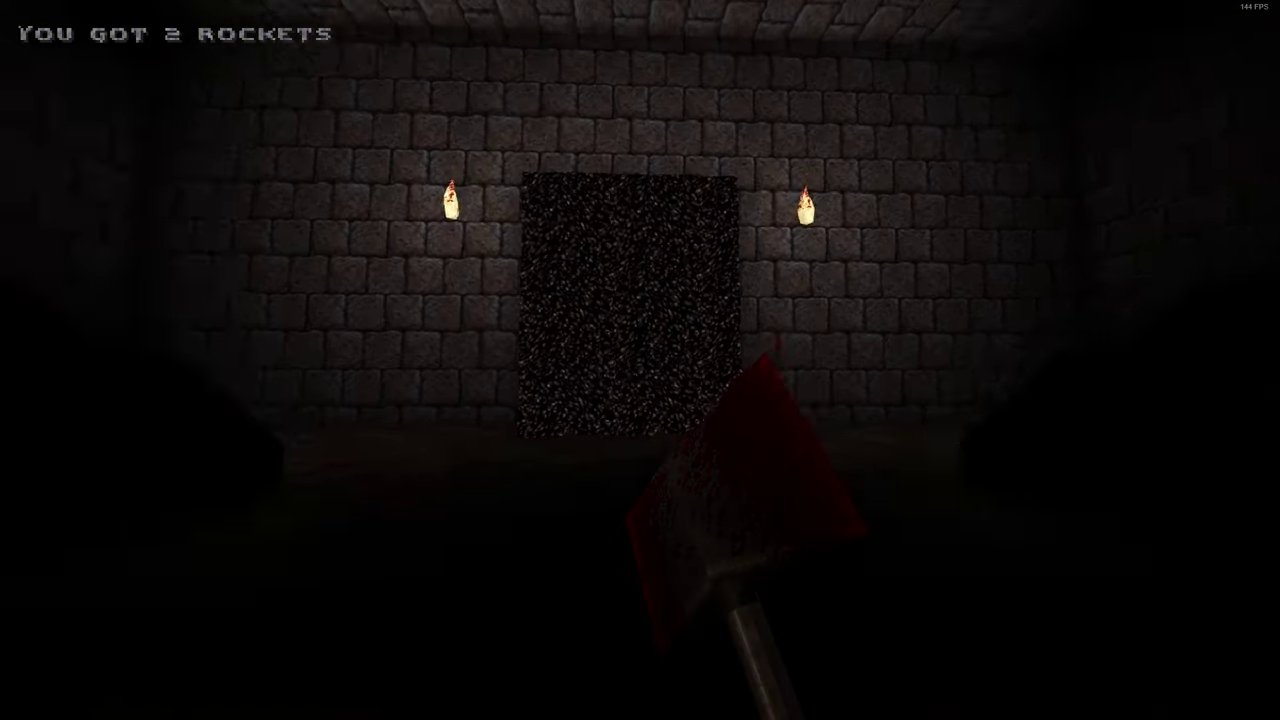
Step: Enter the exit portal to finish with all 6 kills, then advance through the next level
key("w")
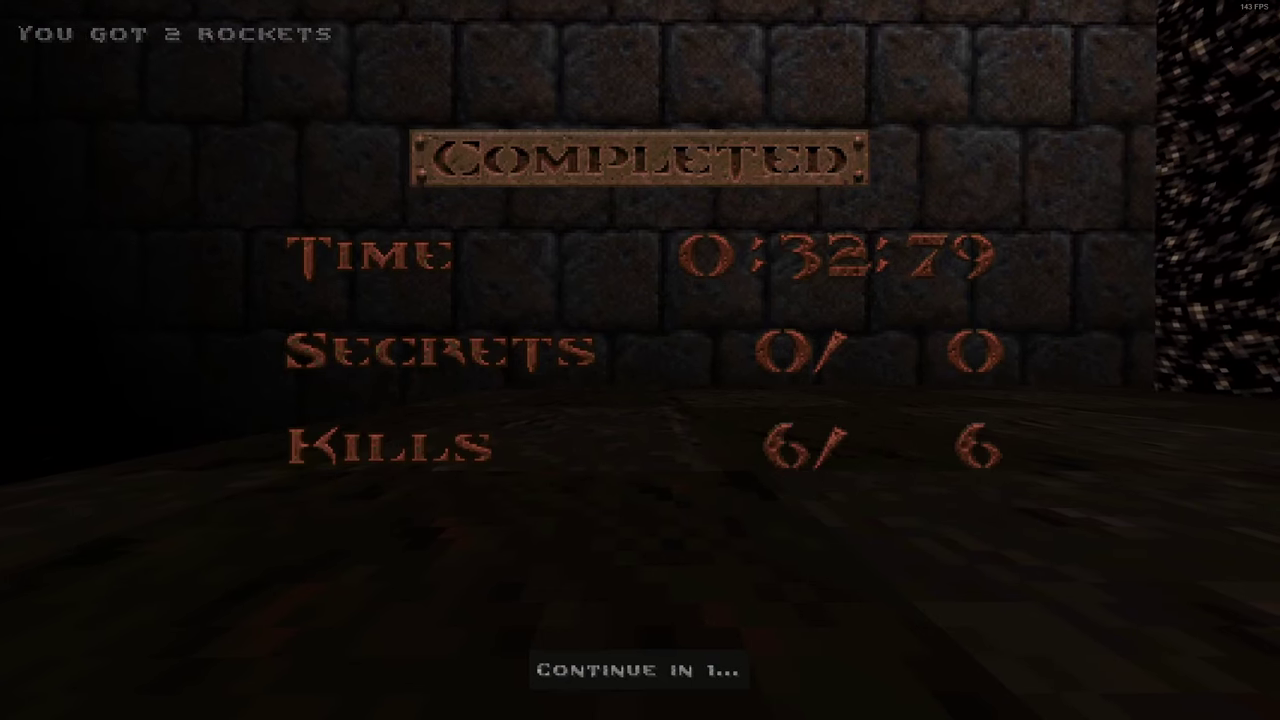
key("w")
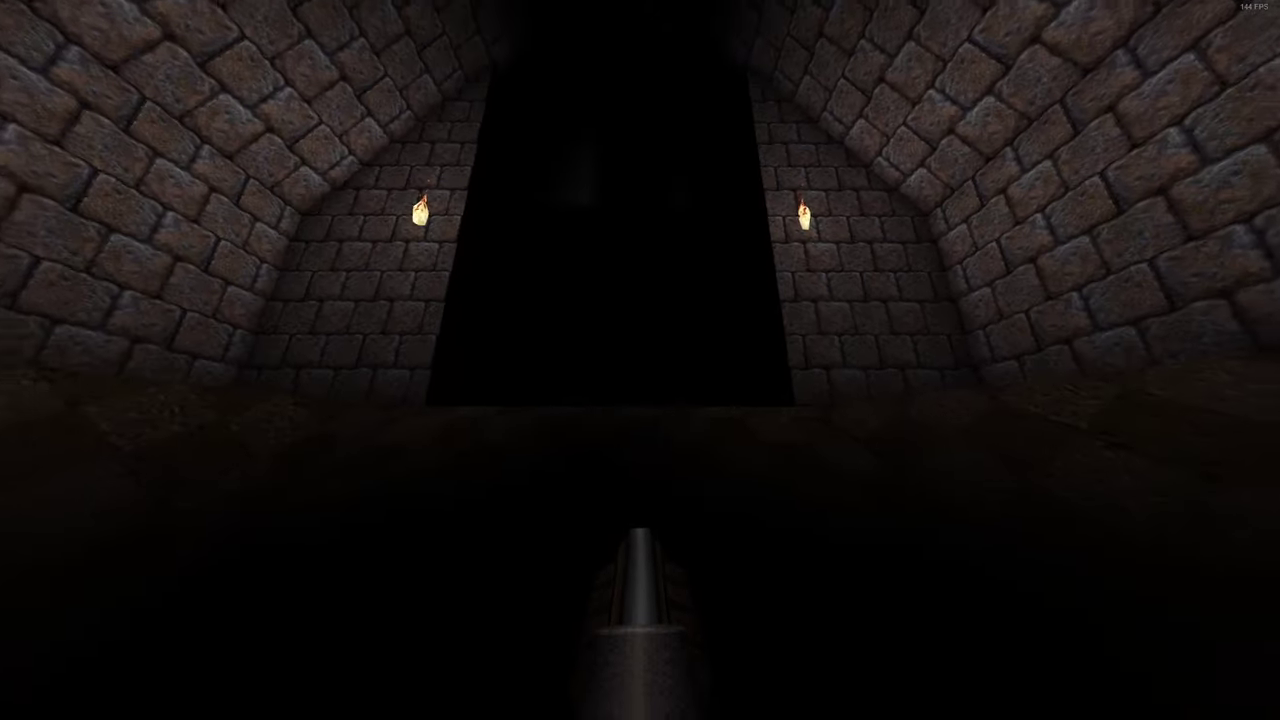
key("w")
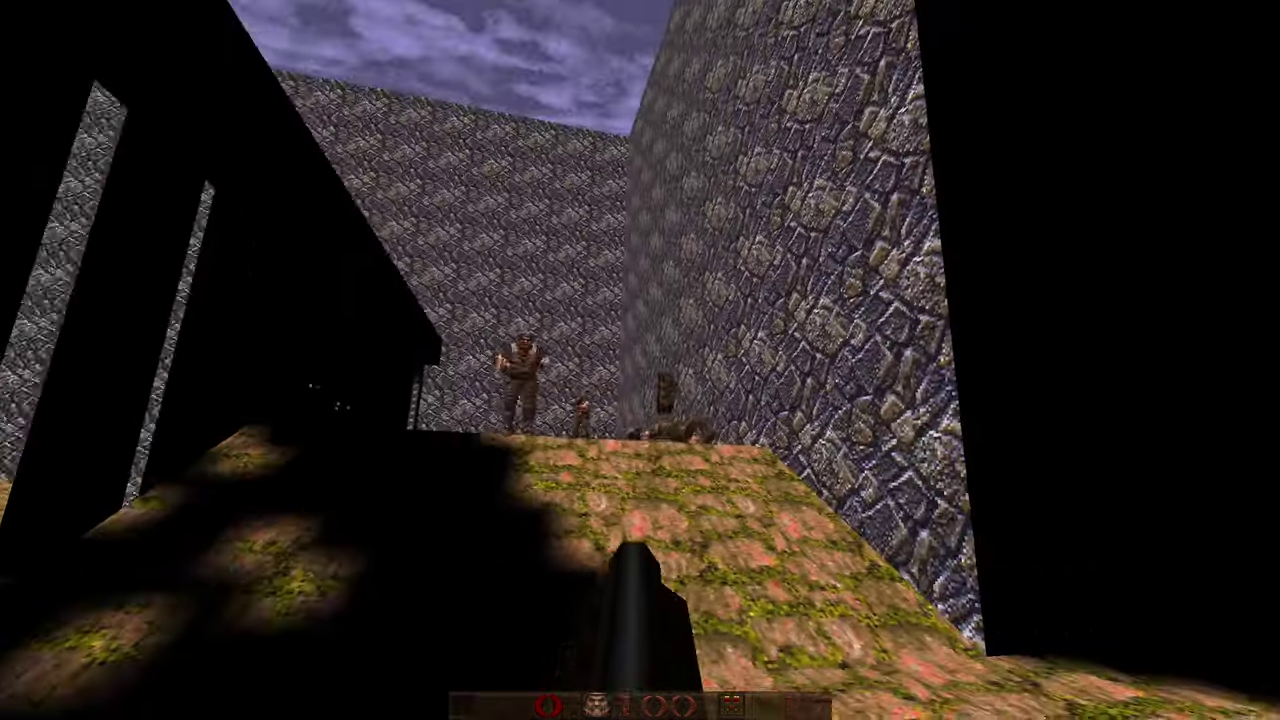
key("w")
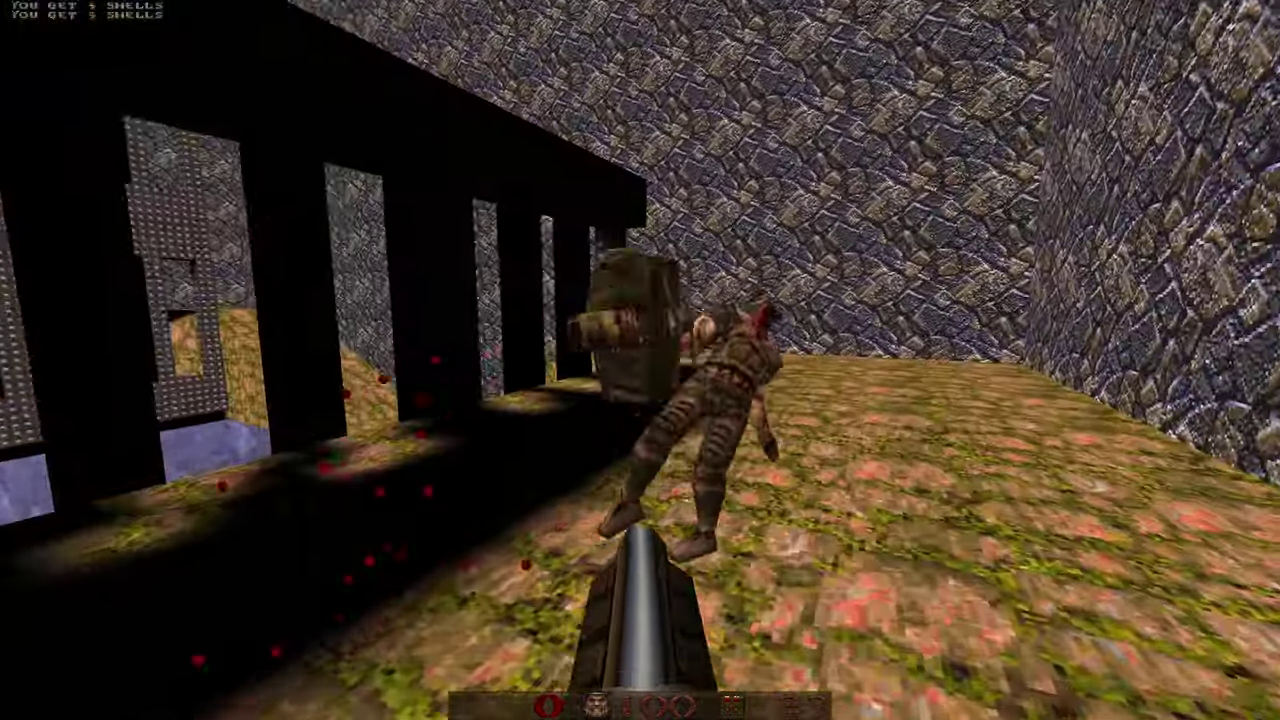
key("w")
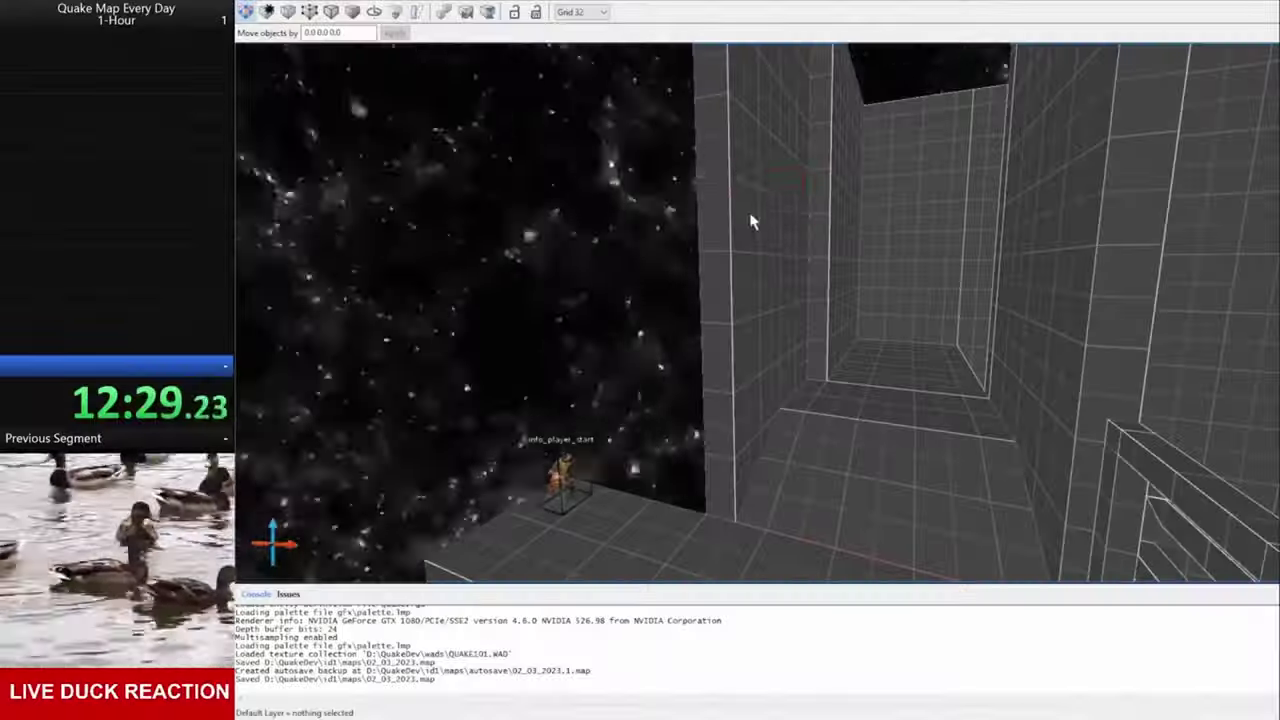
Step: Select brushes and the info_player_start around the map, then save the map
left_click(753, 222)
mouse_move(753, 222)
right_mouse_down()
mouse_move(871, 249)
mouse_move(808, 284)
mouse_move(897, 263)
mouse_move(943, 443)
mouse_move(951, 414)
mouse_move(790, 258)
mouse_move(757, 257)
mouse_move(766, 280)
mouse_move(946, 266)
mouse_move(703, 305)
mouse_move(857, 251)
mouse_move(714, 197)
mouse_move(880, 314)
mouse_move(962, 108)
mouse_move(831, 266)
mouse_move(760, 300)
mouse_move(614, 268)
mouse_move(711, 420)
mouse_move(734, 434)
right_mouse_up()
left_click(655, 283)
left_click(880, 314)
left_click(831, 266)
left_click(616, 276)
key("ctrl+s")
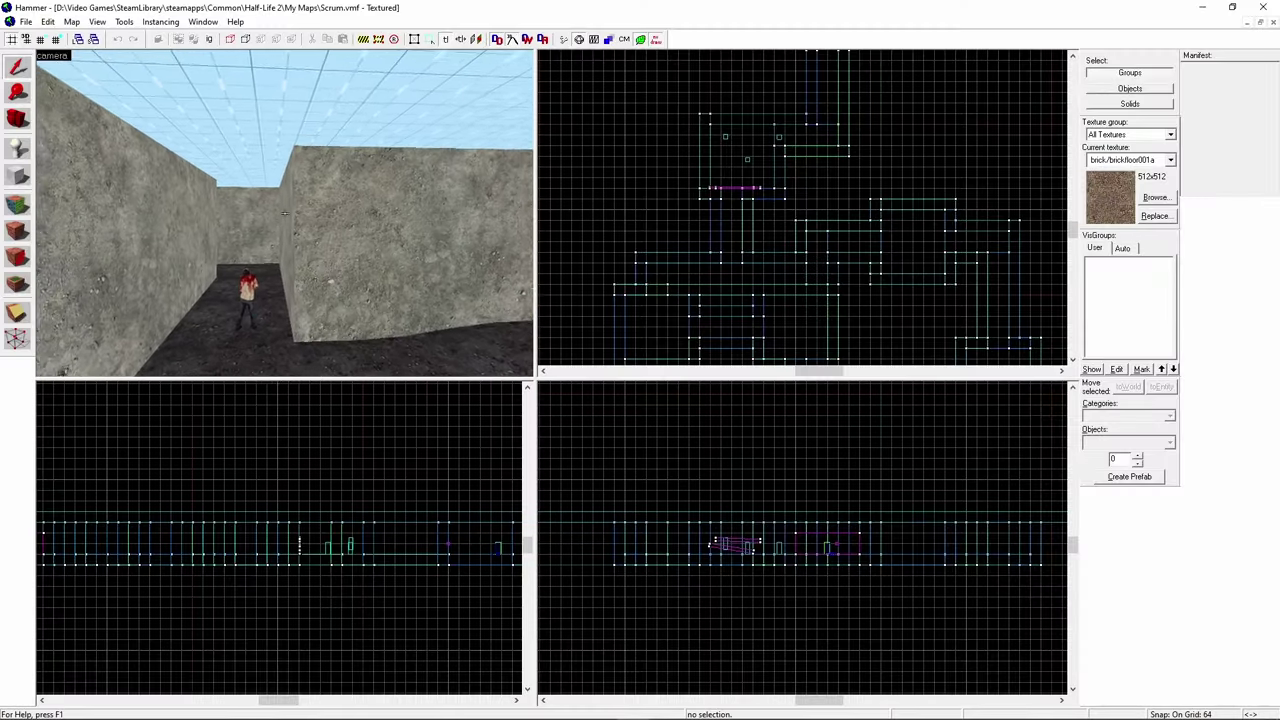
Step: Fly down the corridor in mouselook and select the red ramp brush beneath the planks
key("w")
key("Left")
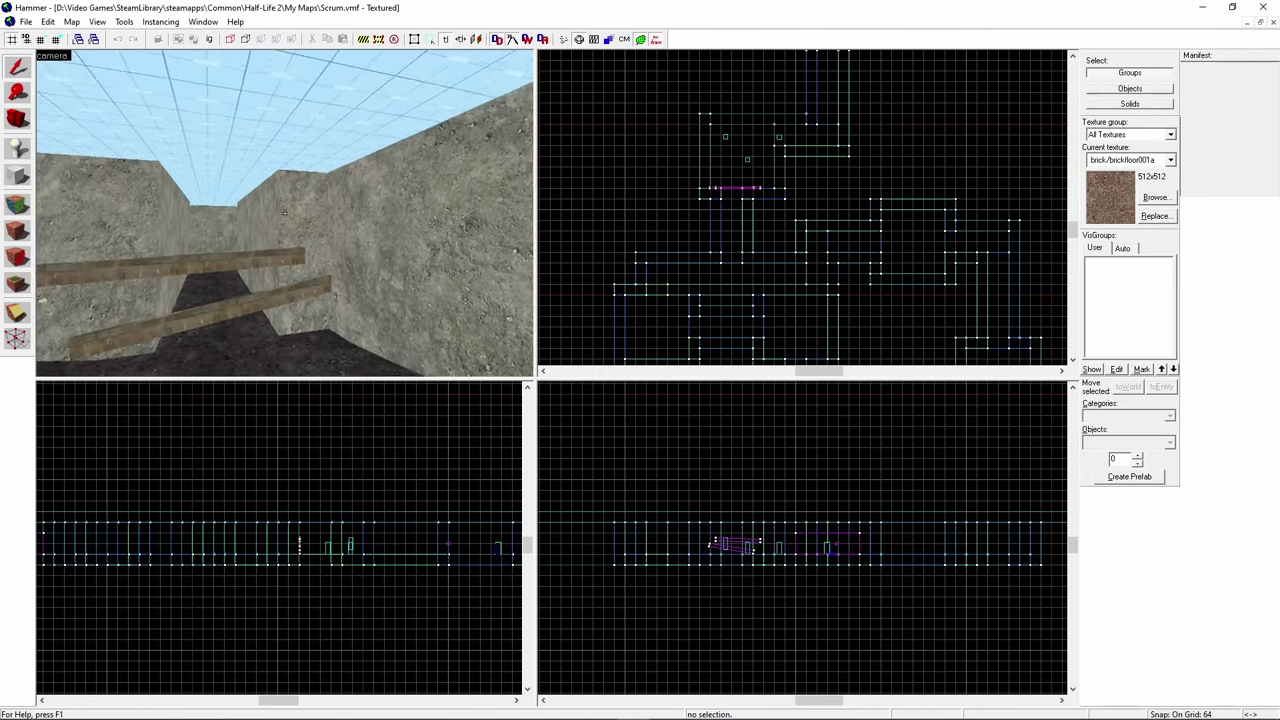
key("Right")
key("z")
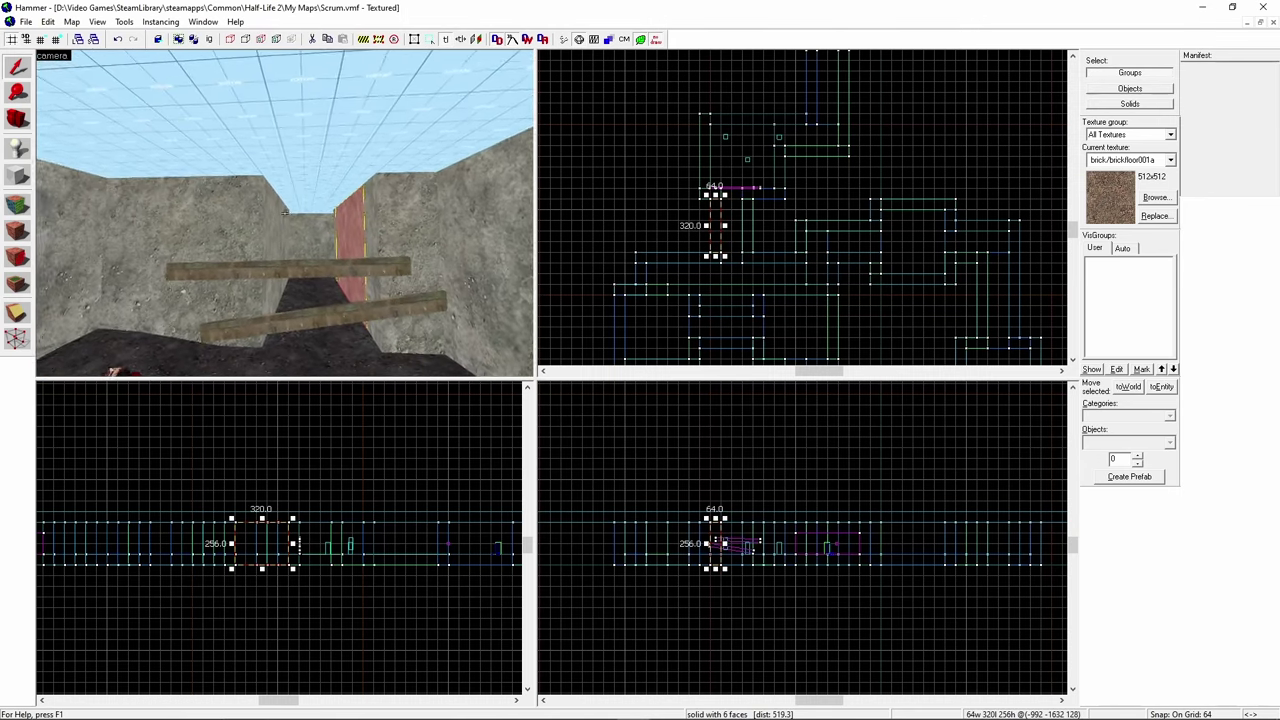
left_click(284, 213)
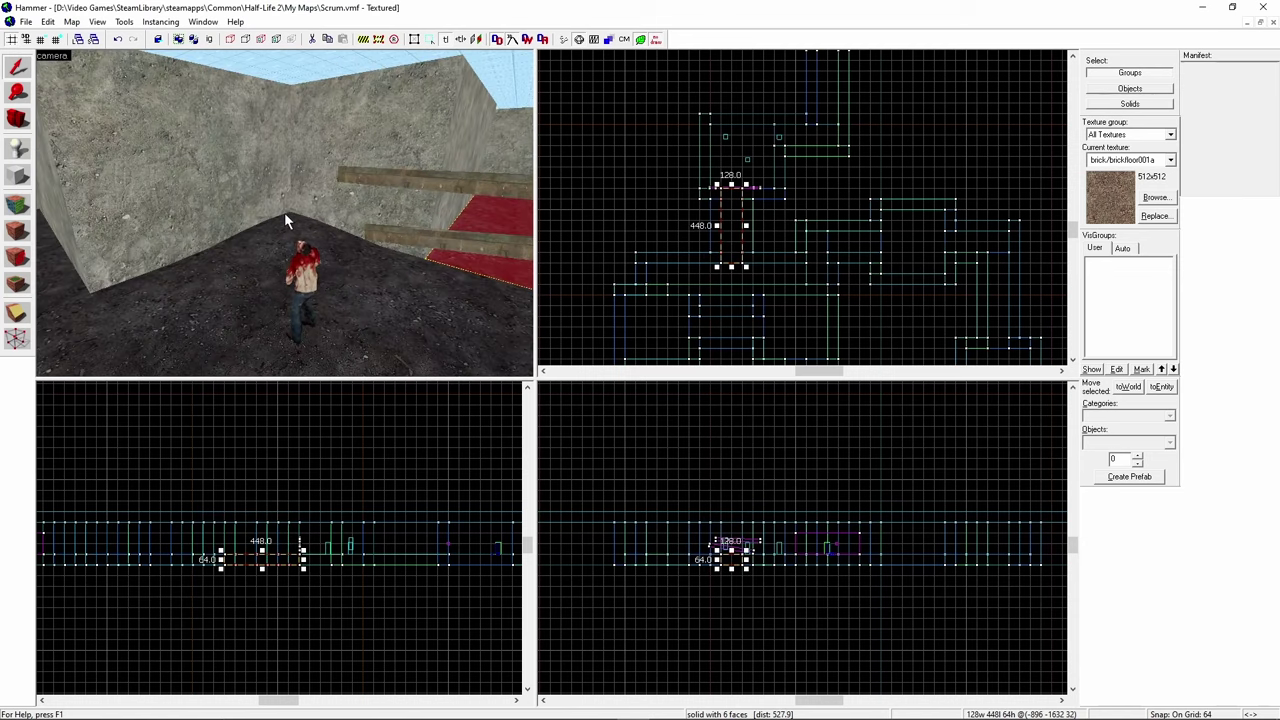
key("z")
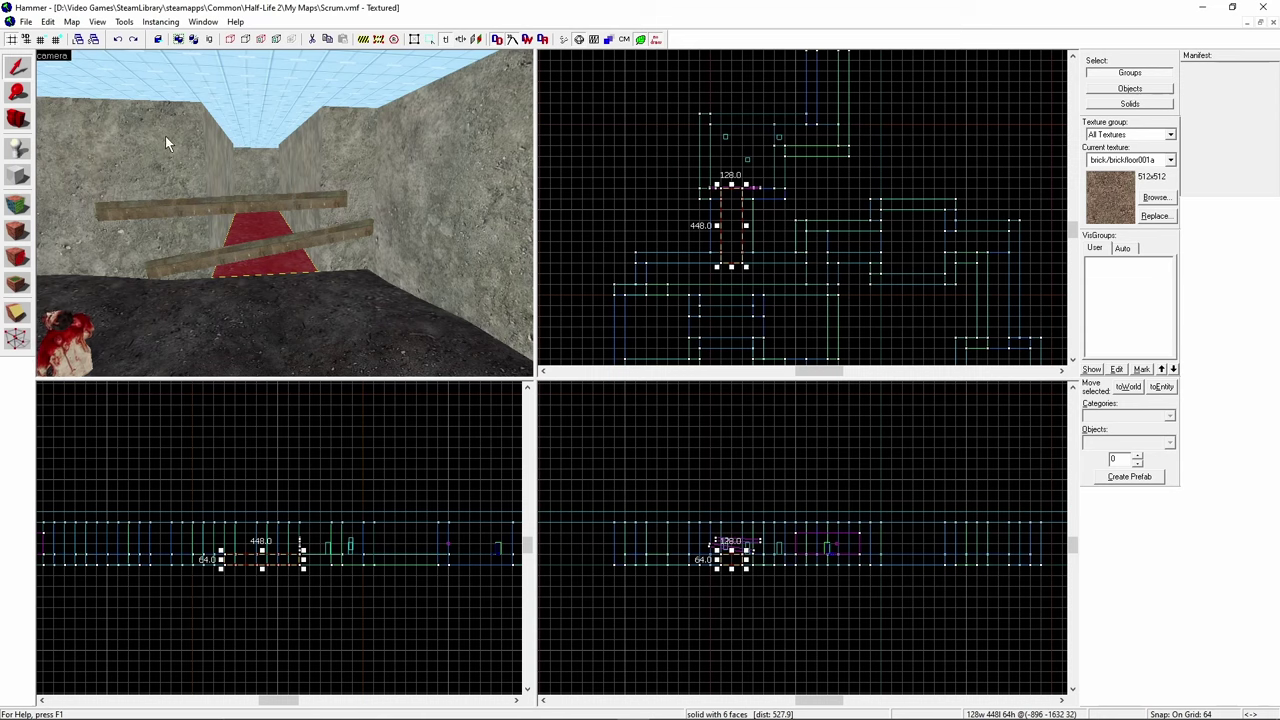
key("z")
key("w")
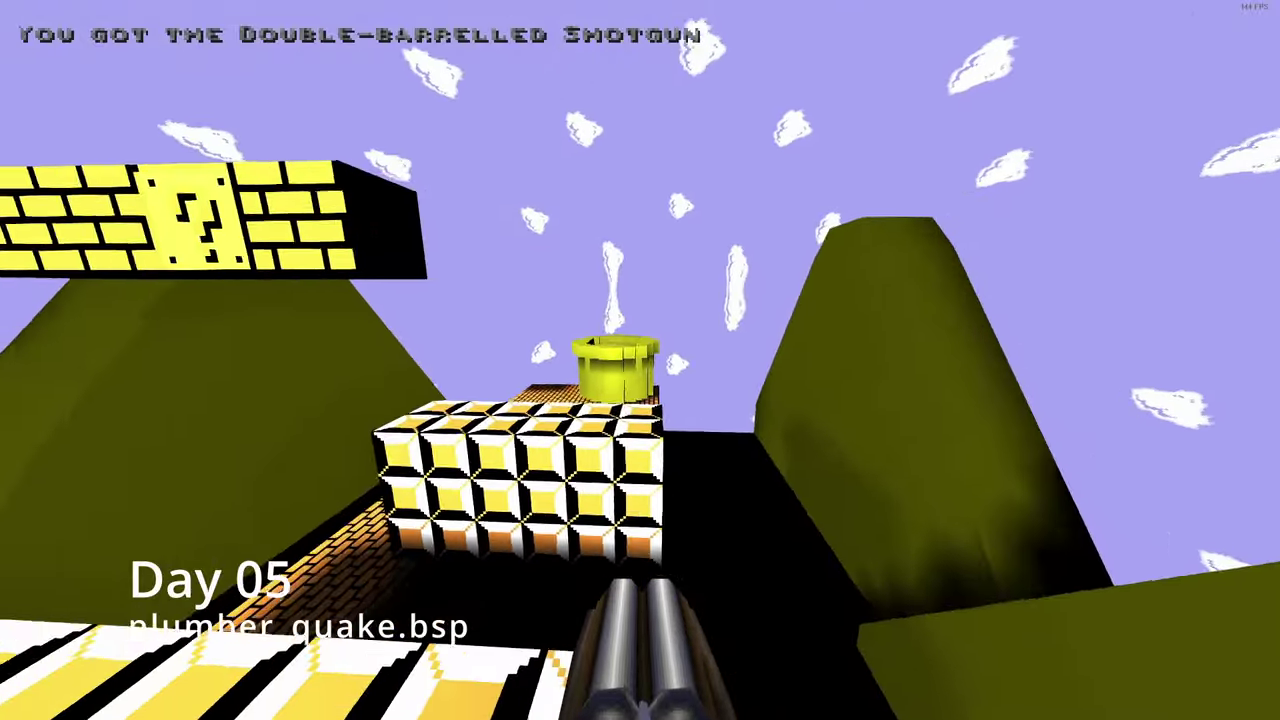
Step: Grab the shotgun, shoot the soldiers along the brick platforms, and enter the green pipe
key("w")
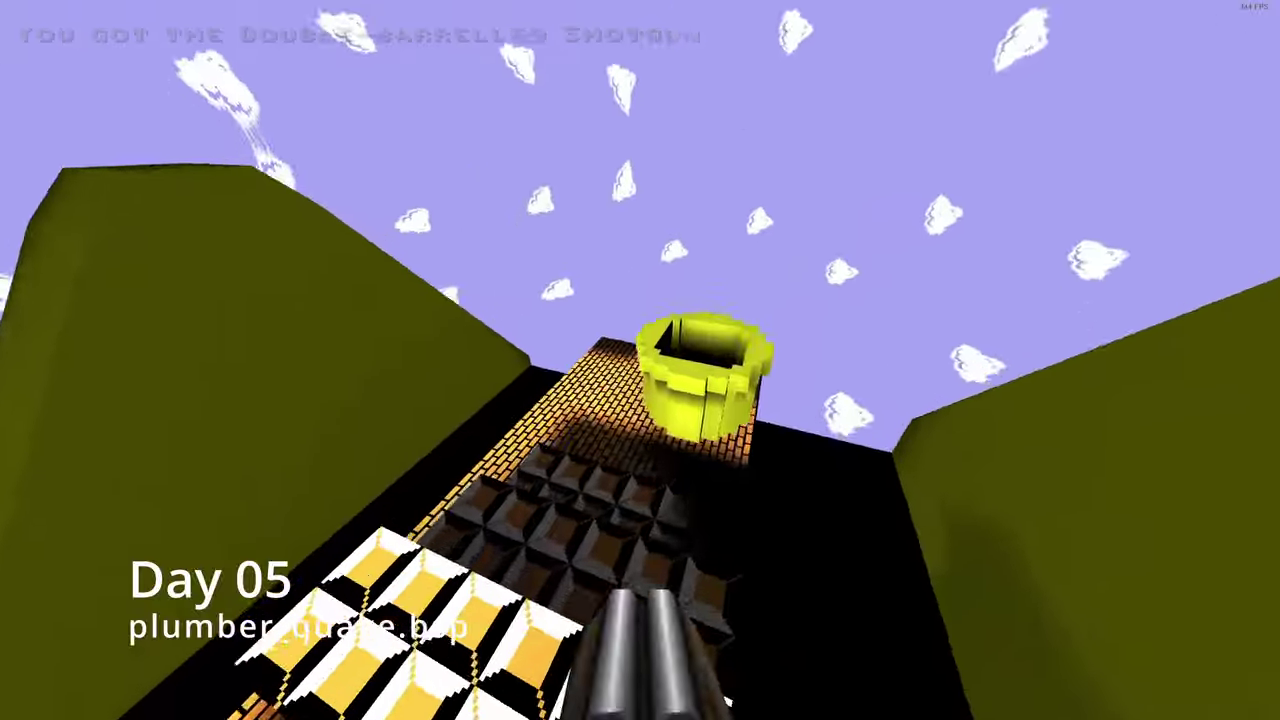
key("w")
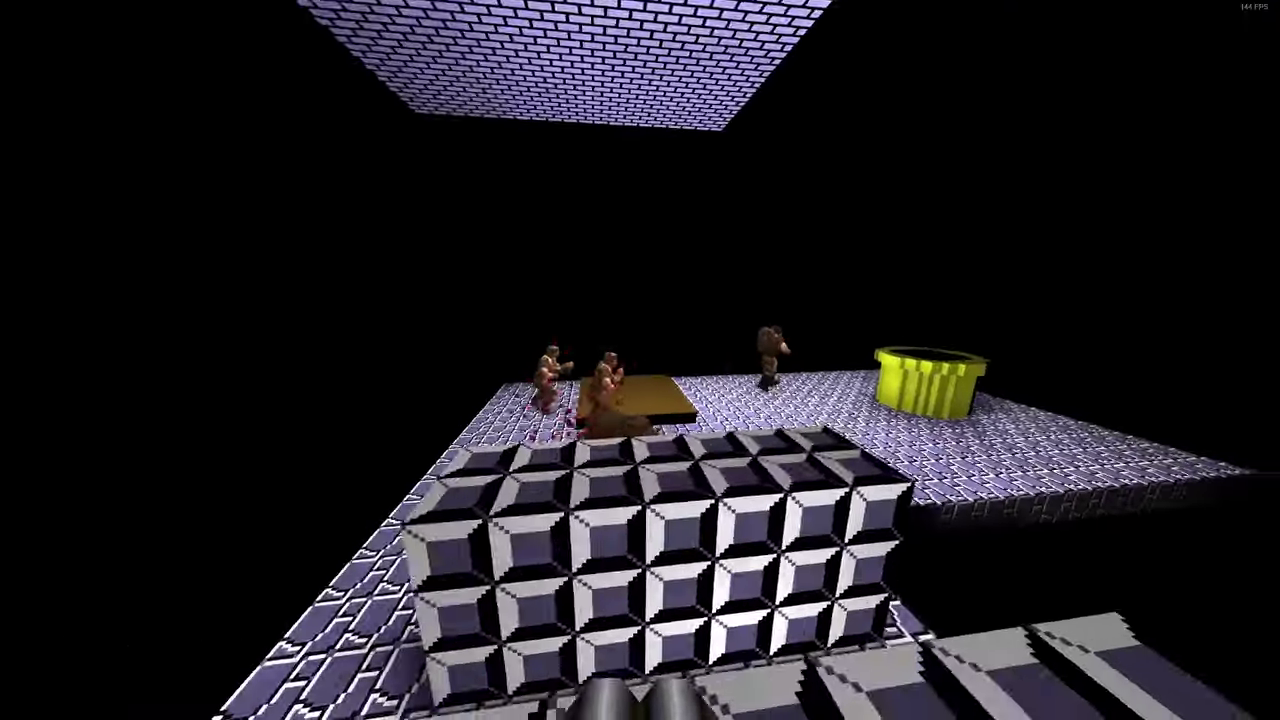
key("w")
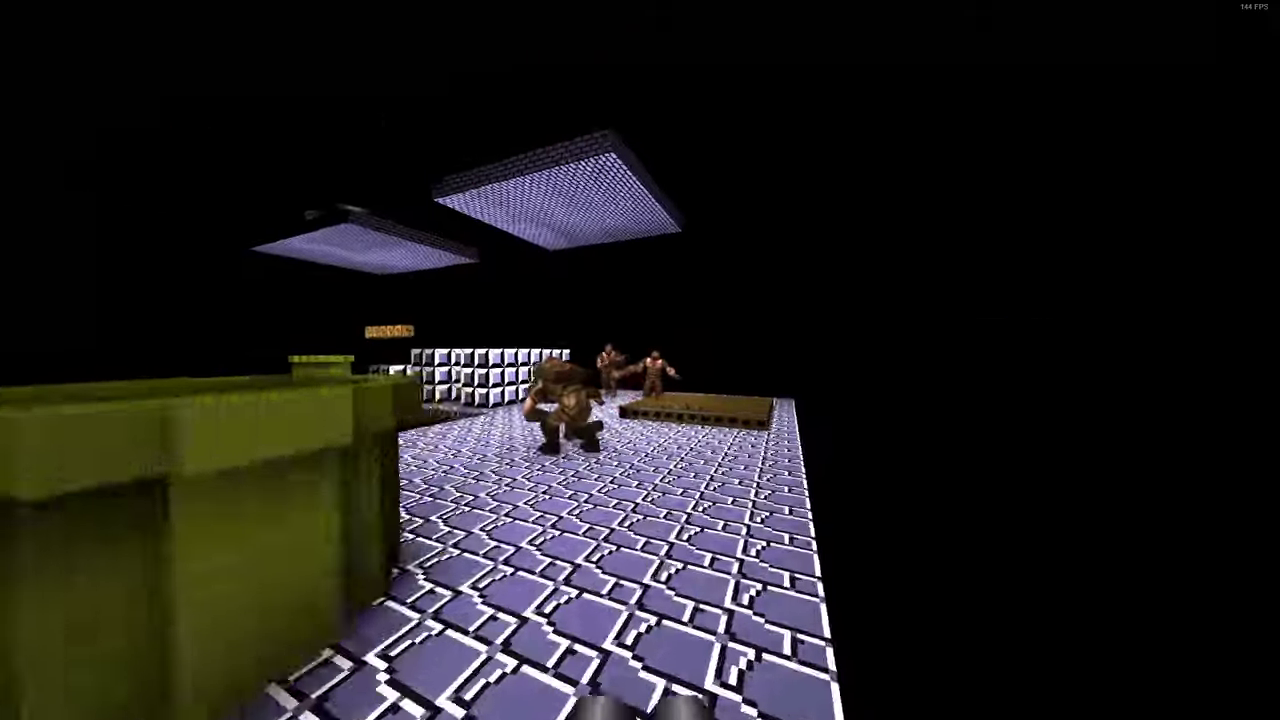
left_click(640, 360)
key("w")
left_click(640, 360)
left_click(640, 360)
key("w")
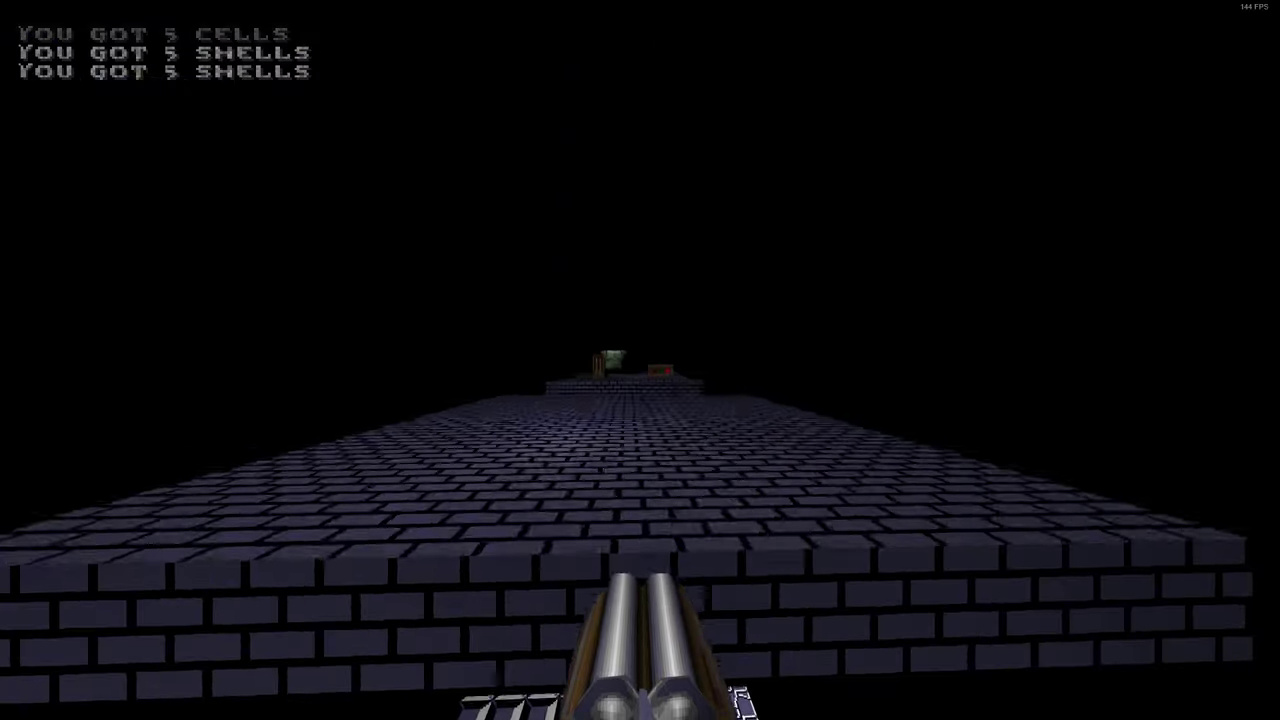
key("w")
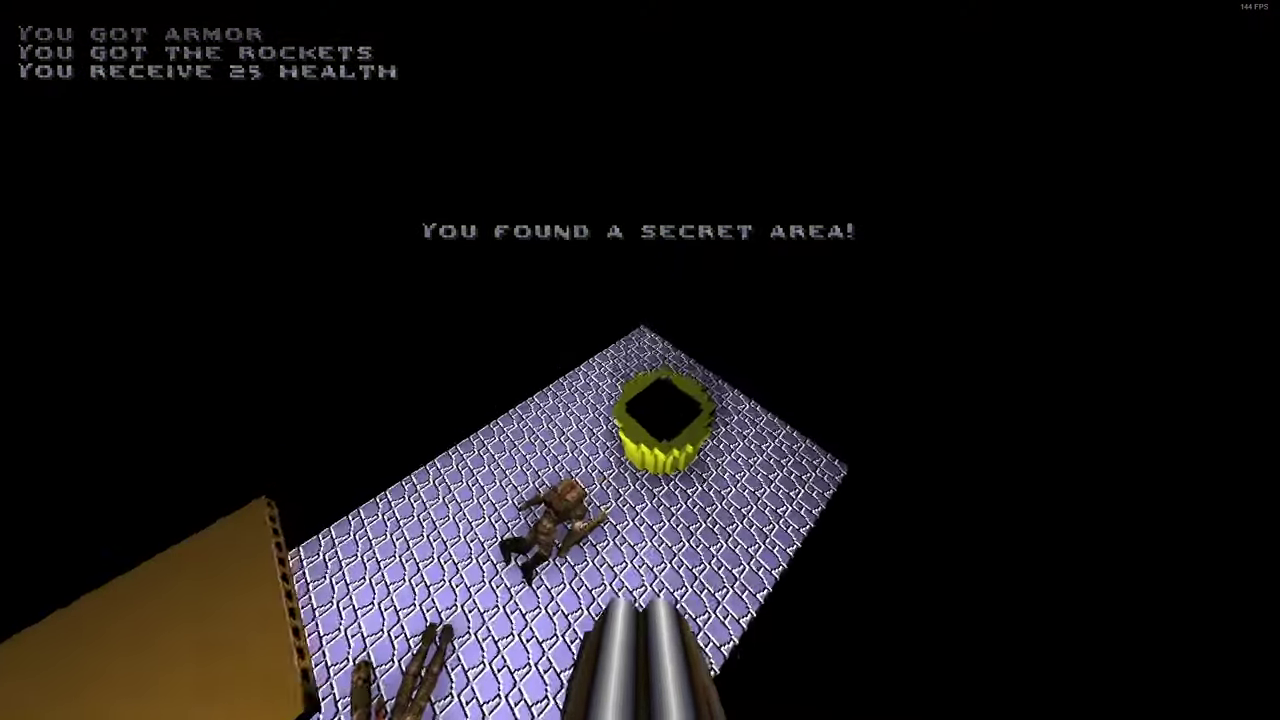
key("w")
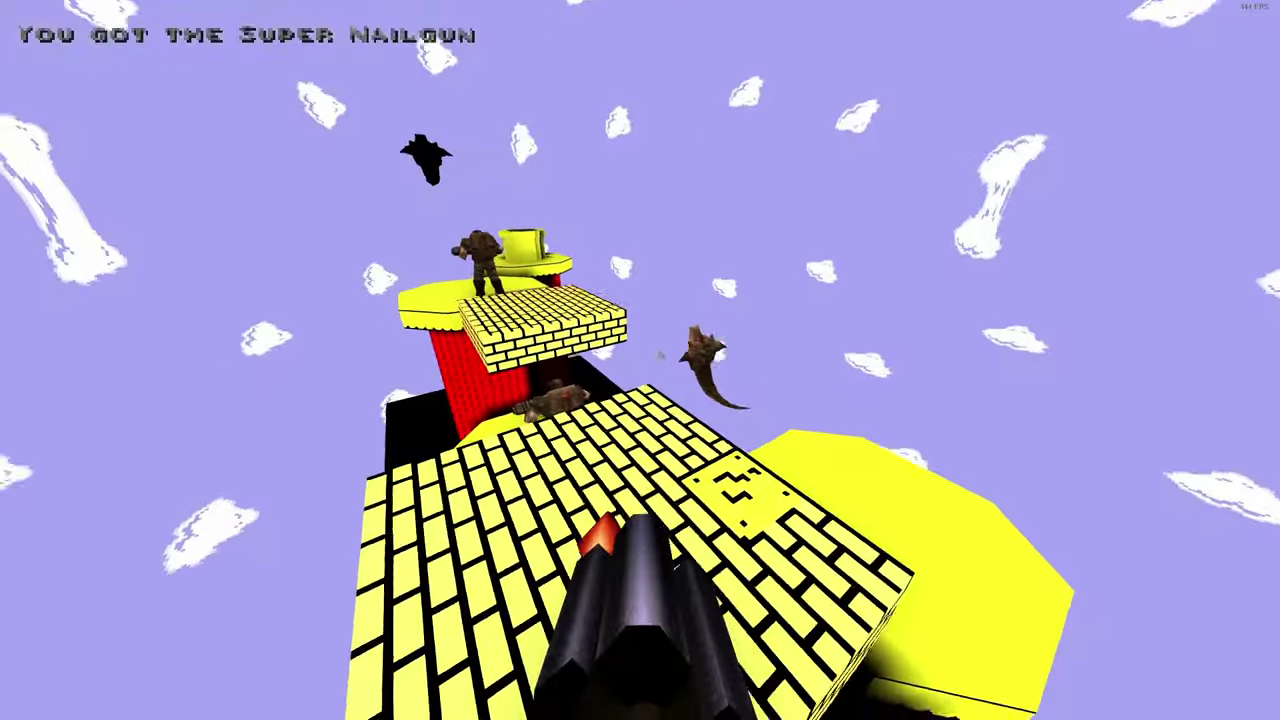
Step: Shoot the flying fish, swim the underwater corridor via the yellow pipe, and reach the castle exit
key("w")
left_click(640, 360)
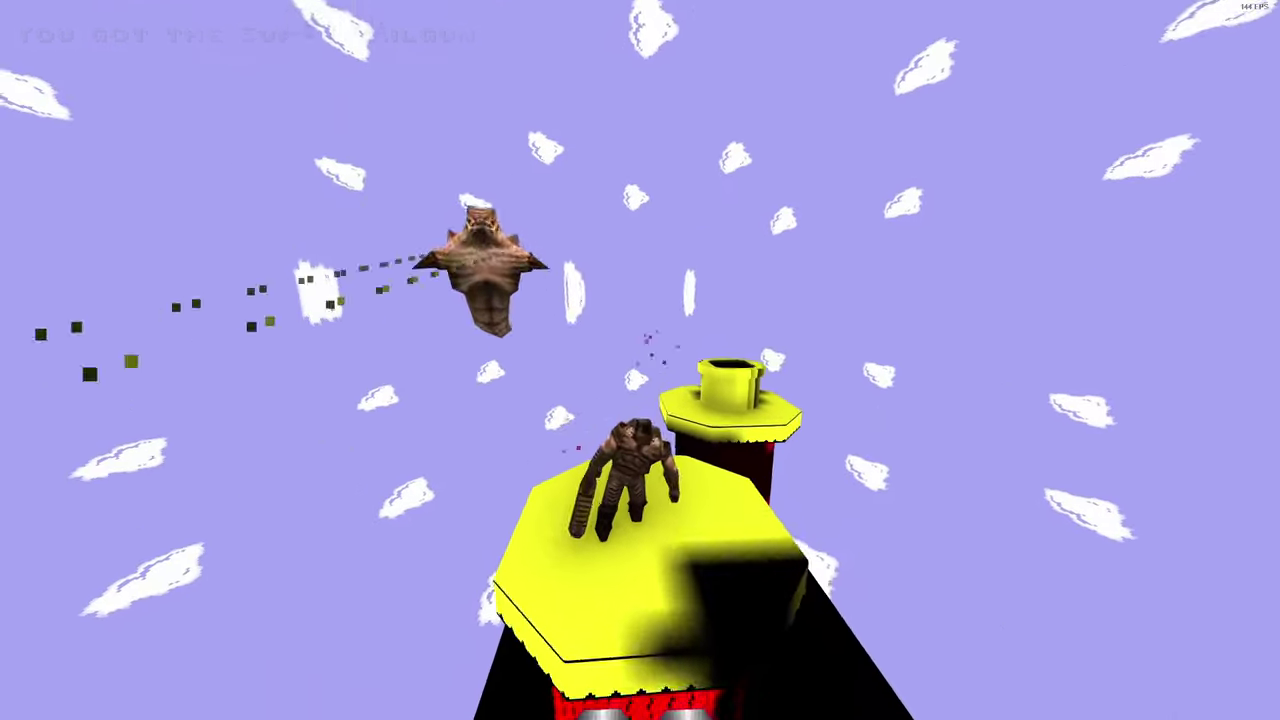
key("w")
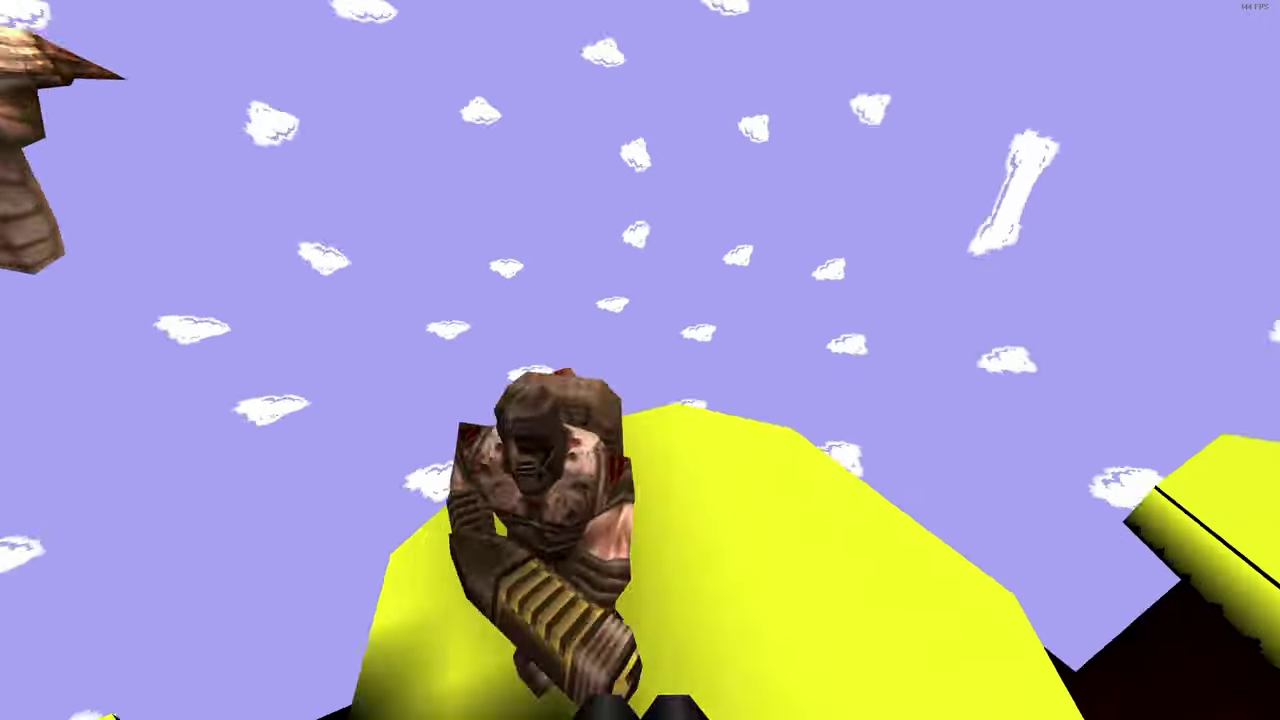
key("w")
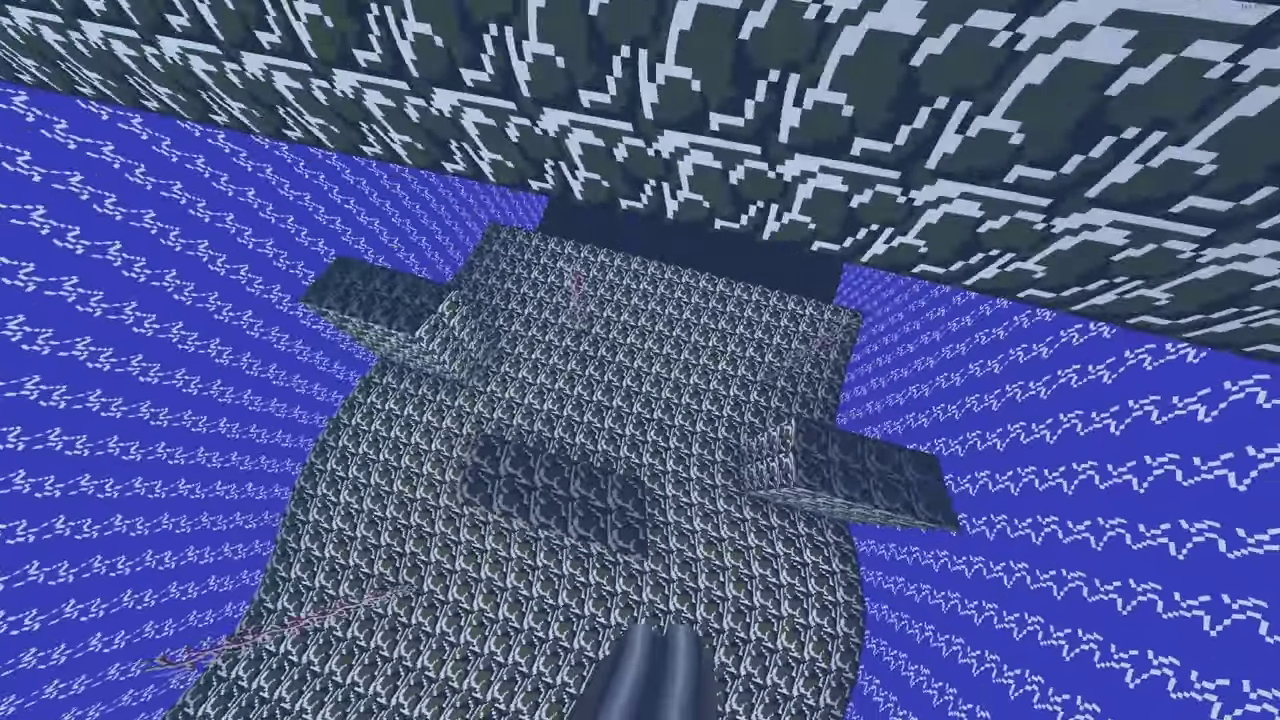
key("w")
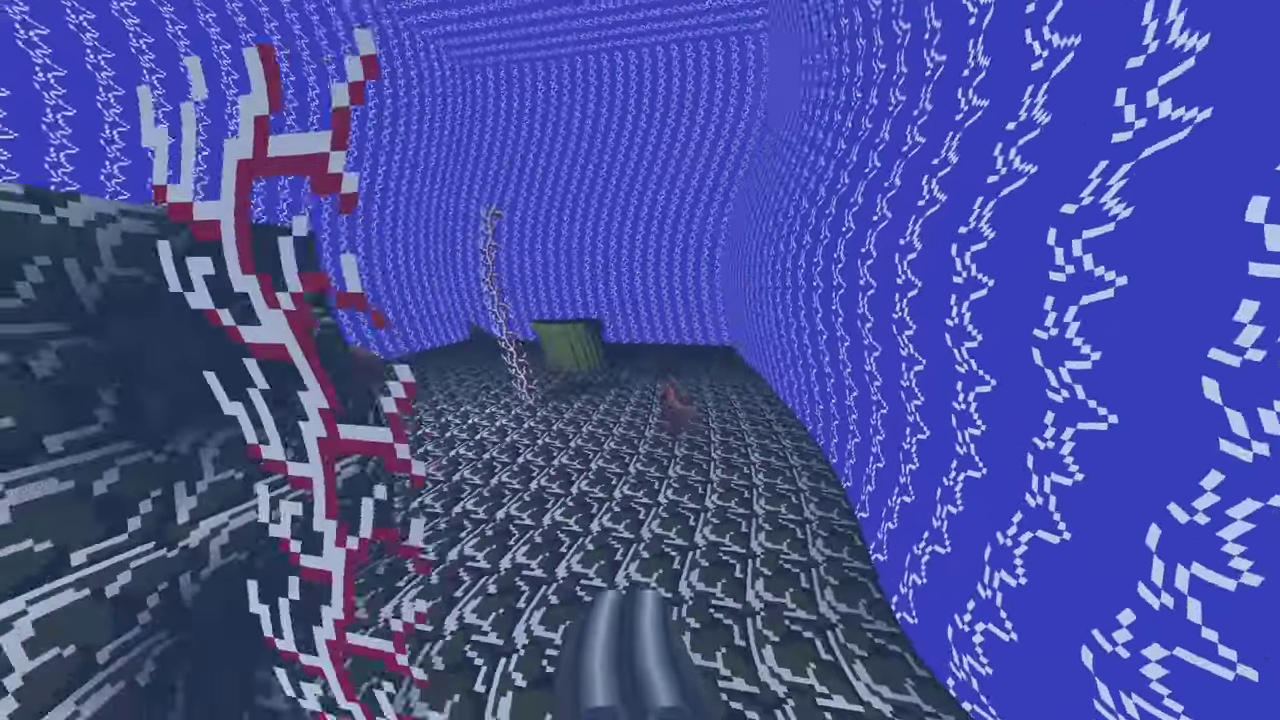
key("w")
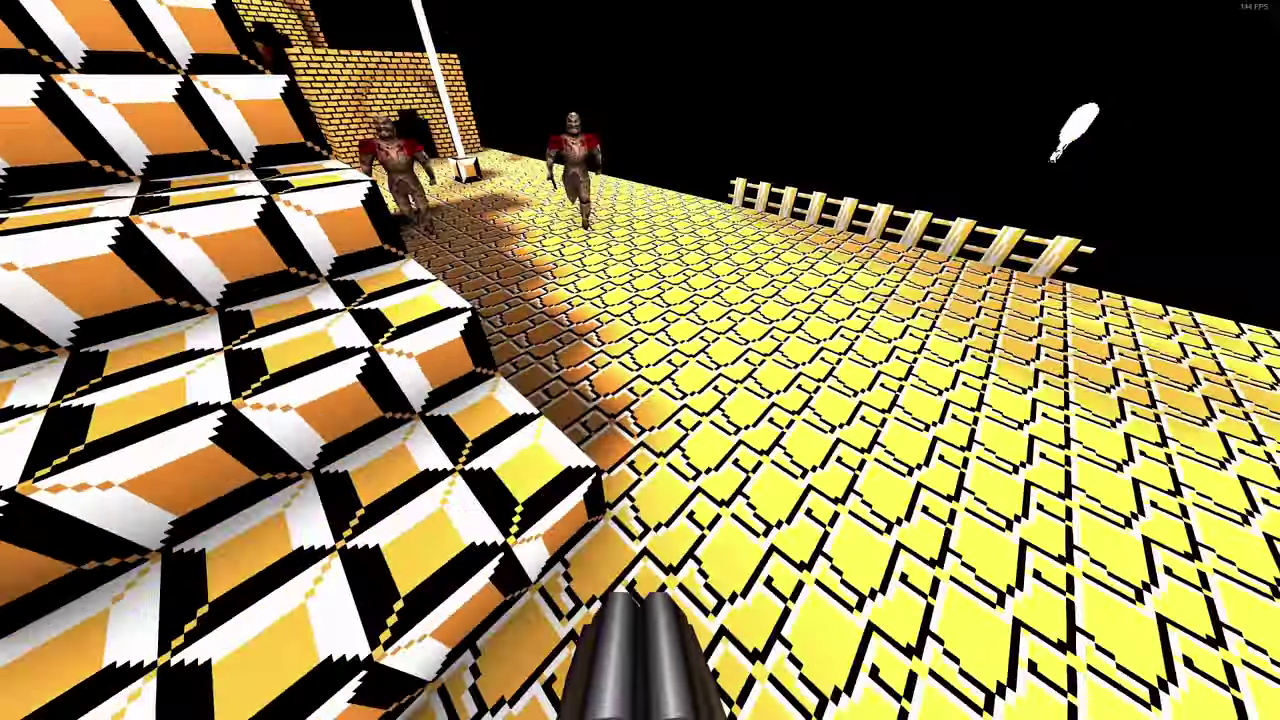
key("w")
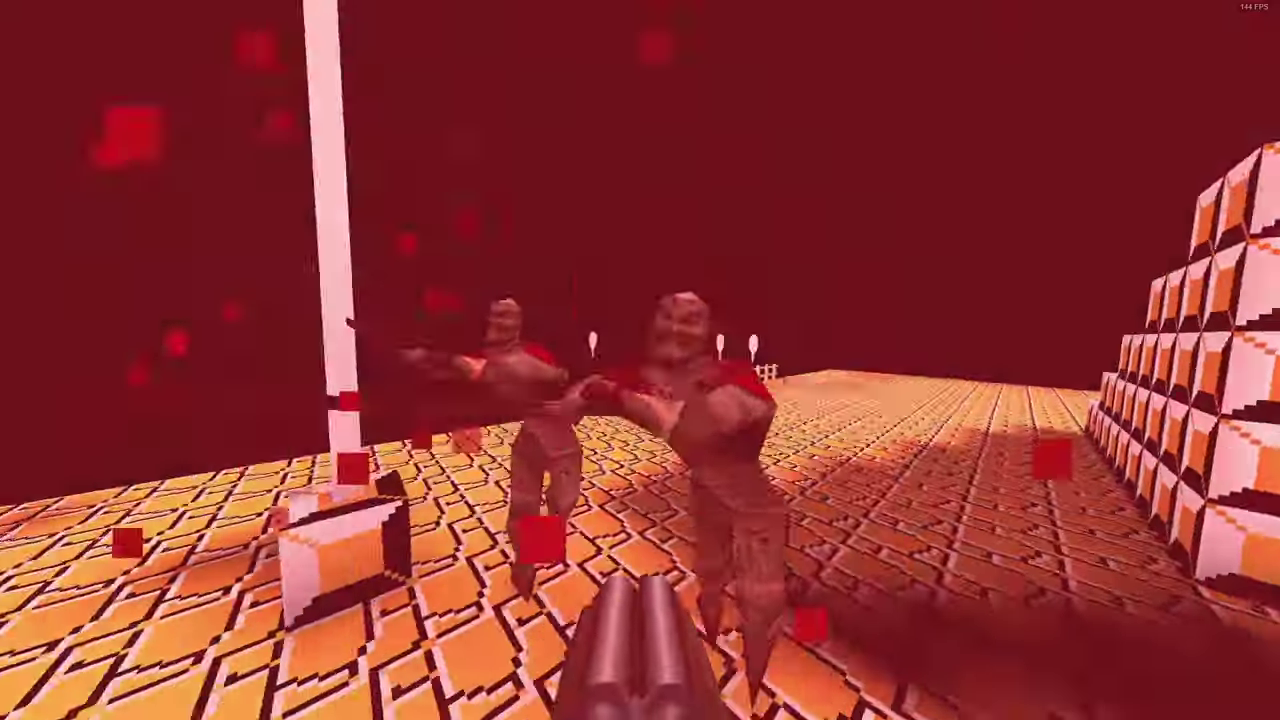
key("w")
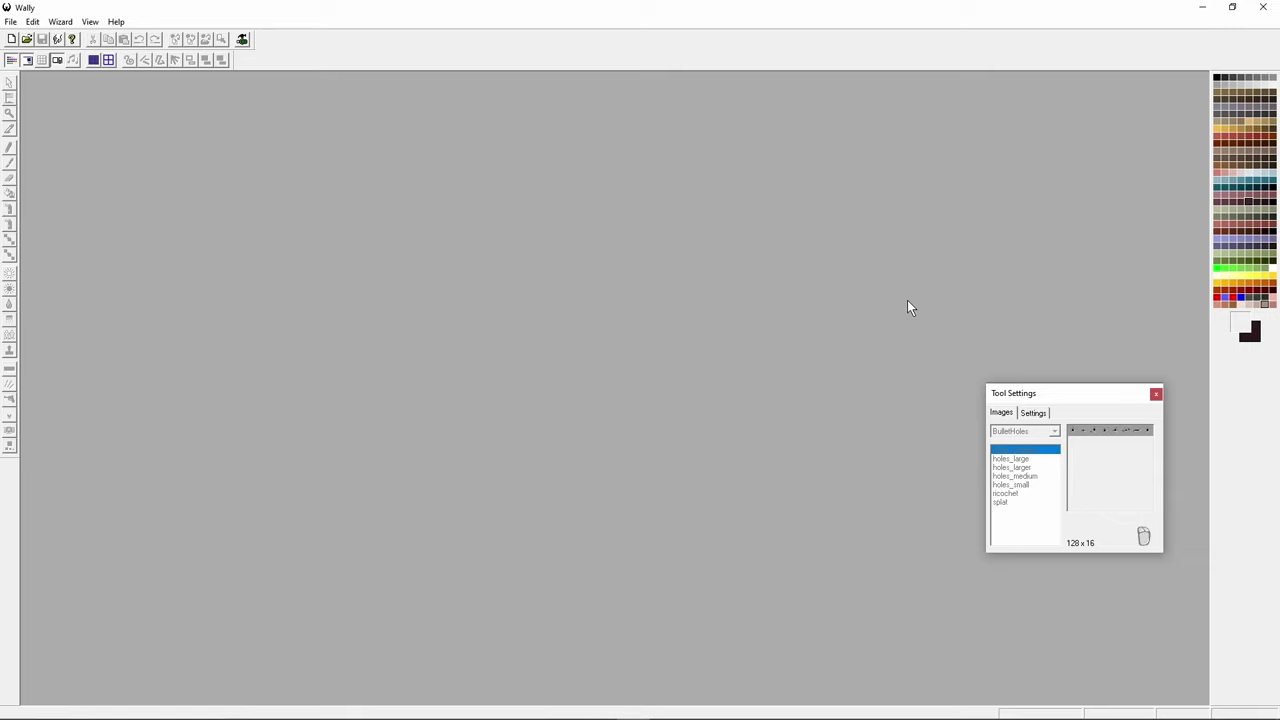
Step: Load Mario_01-defullbright.wad from the recent files and open the +0qblock texture
left_click(10, 21)
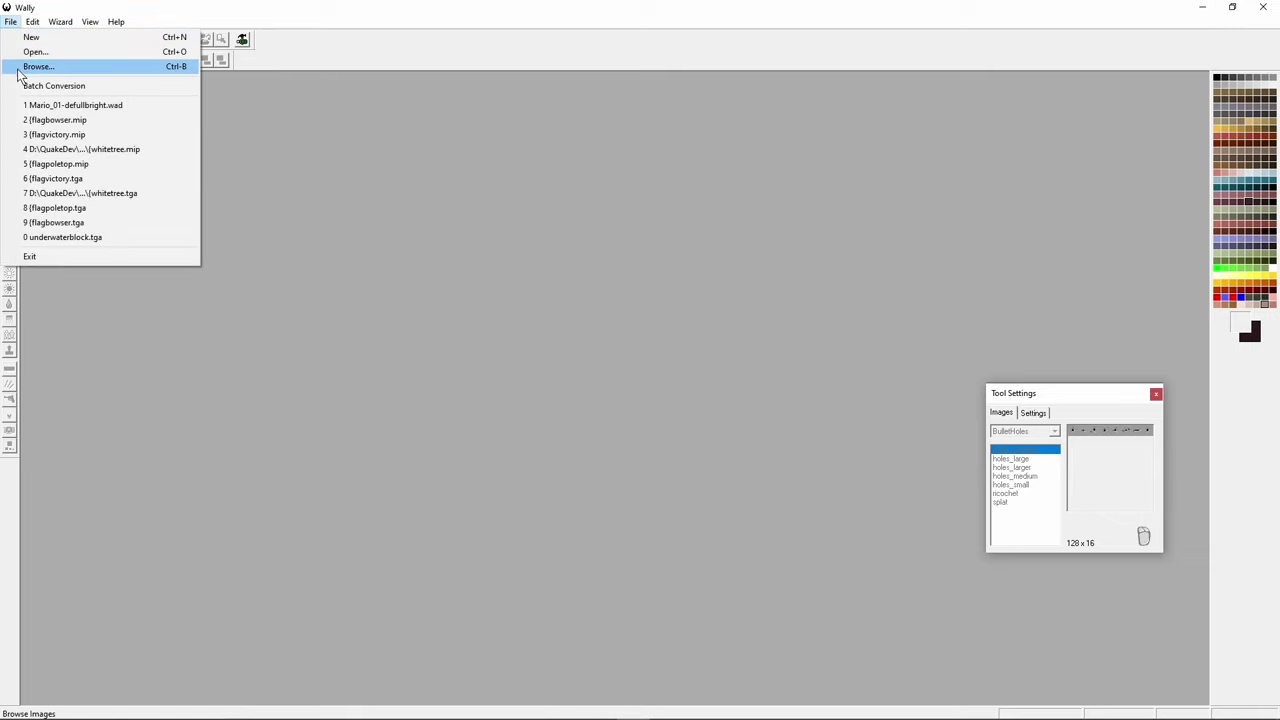
left_click(85, 106)
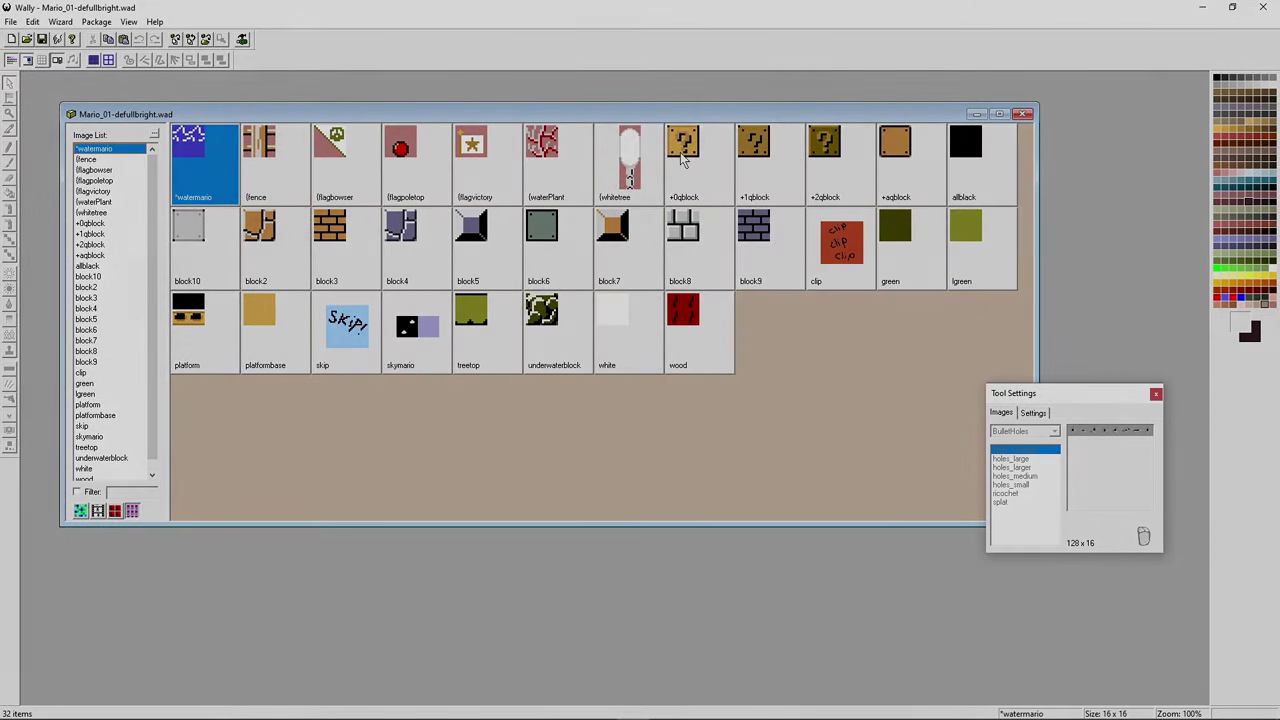
double_click(683, 150)
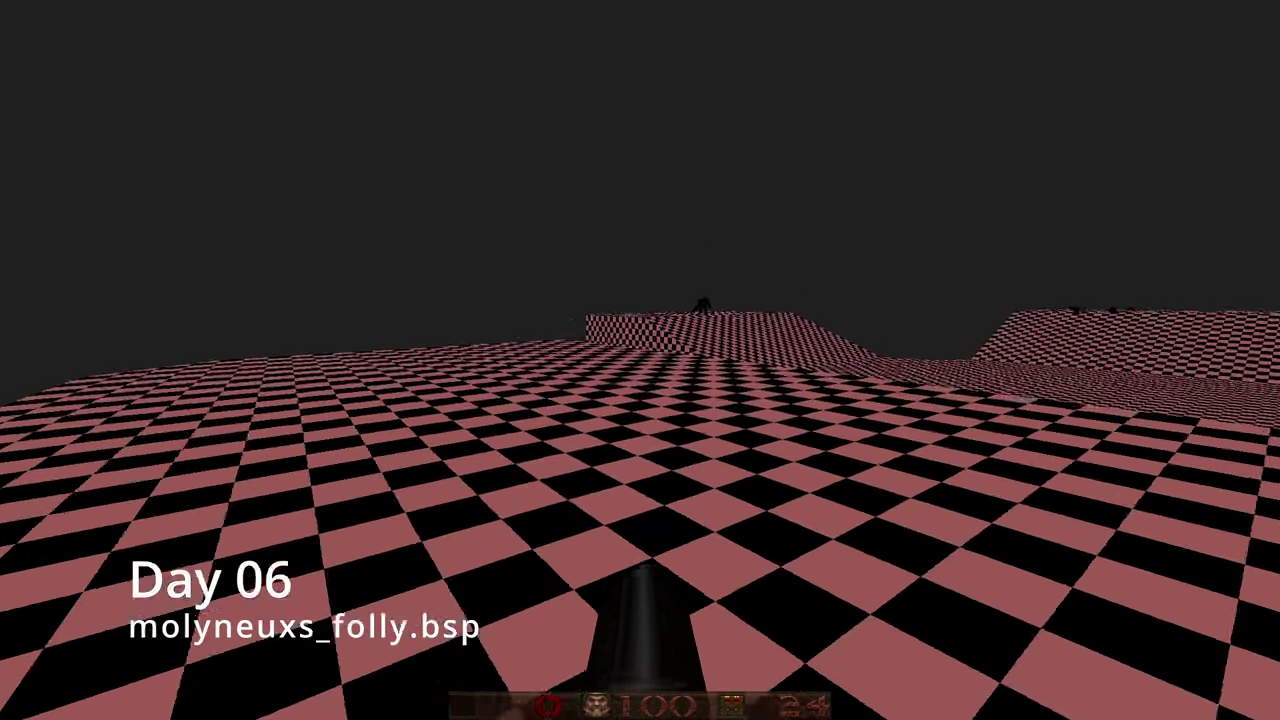
Step: Cross the Day 06 checkered floor, then orbit the stacked building in 02_09_2023.map
key("w")
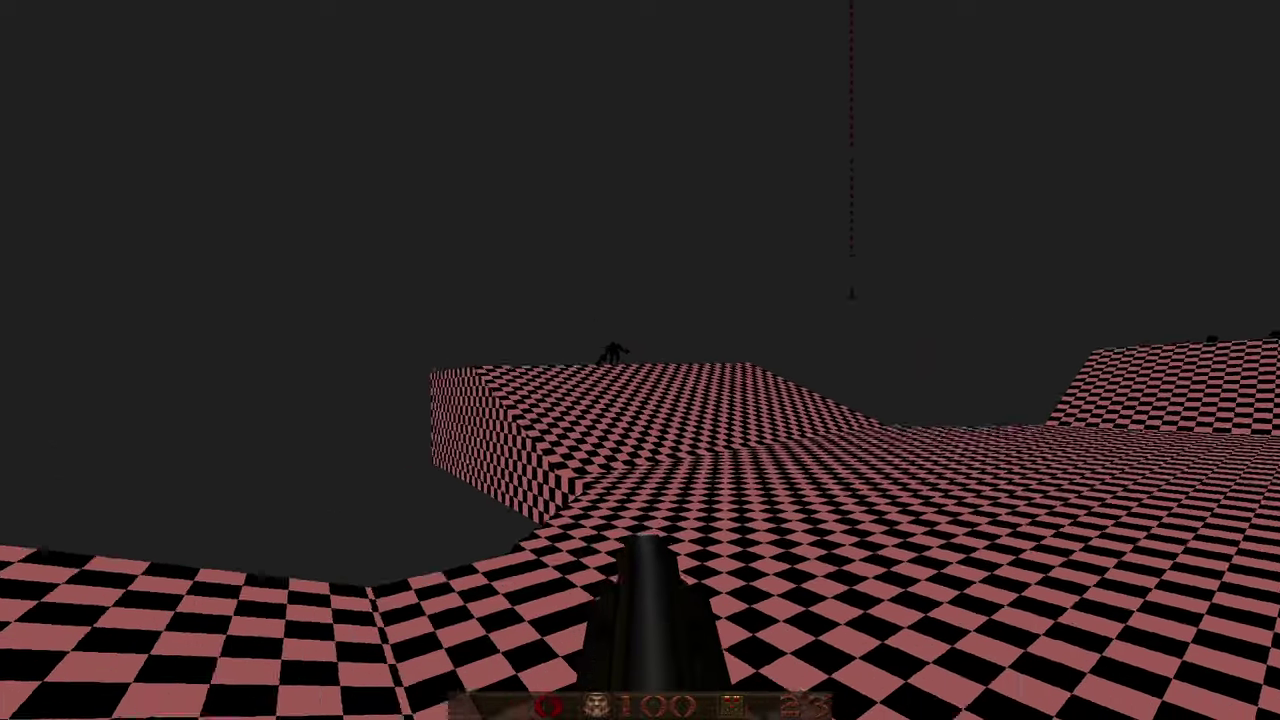
key("w")
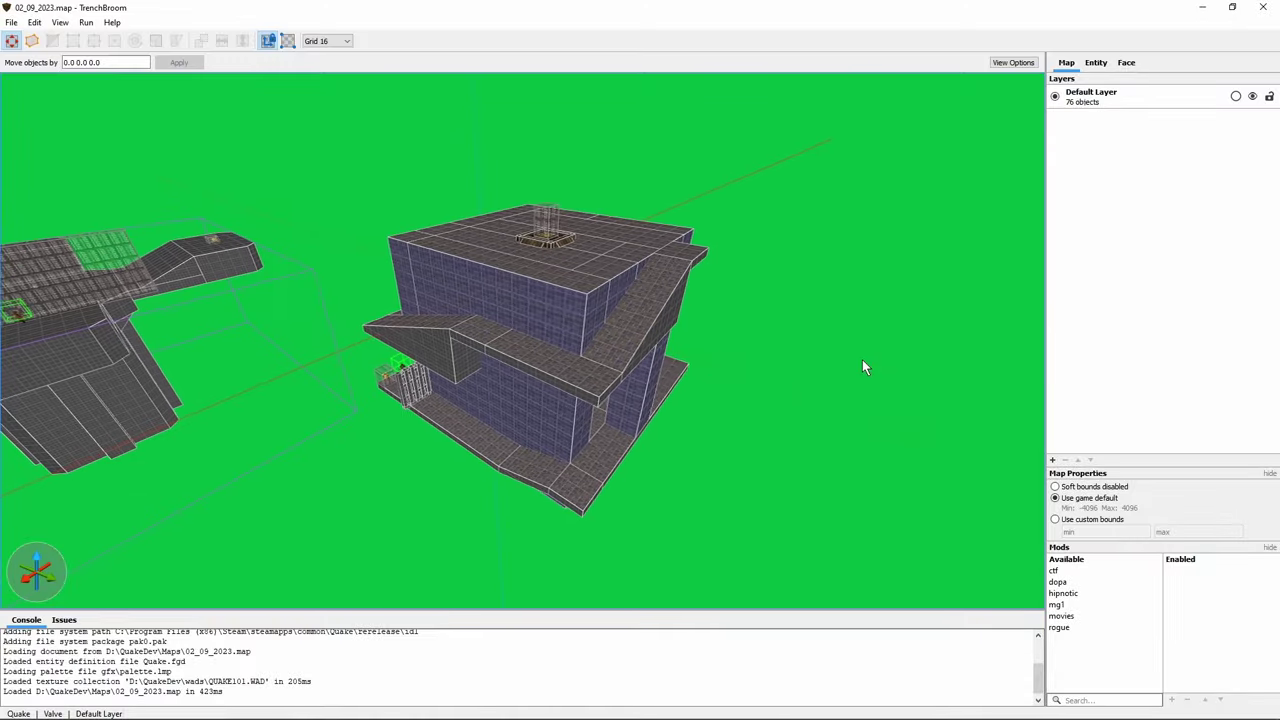
right_click_drag(862, 367, 740, 365, "alt")
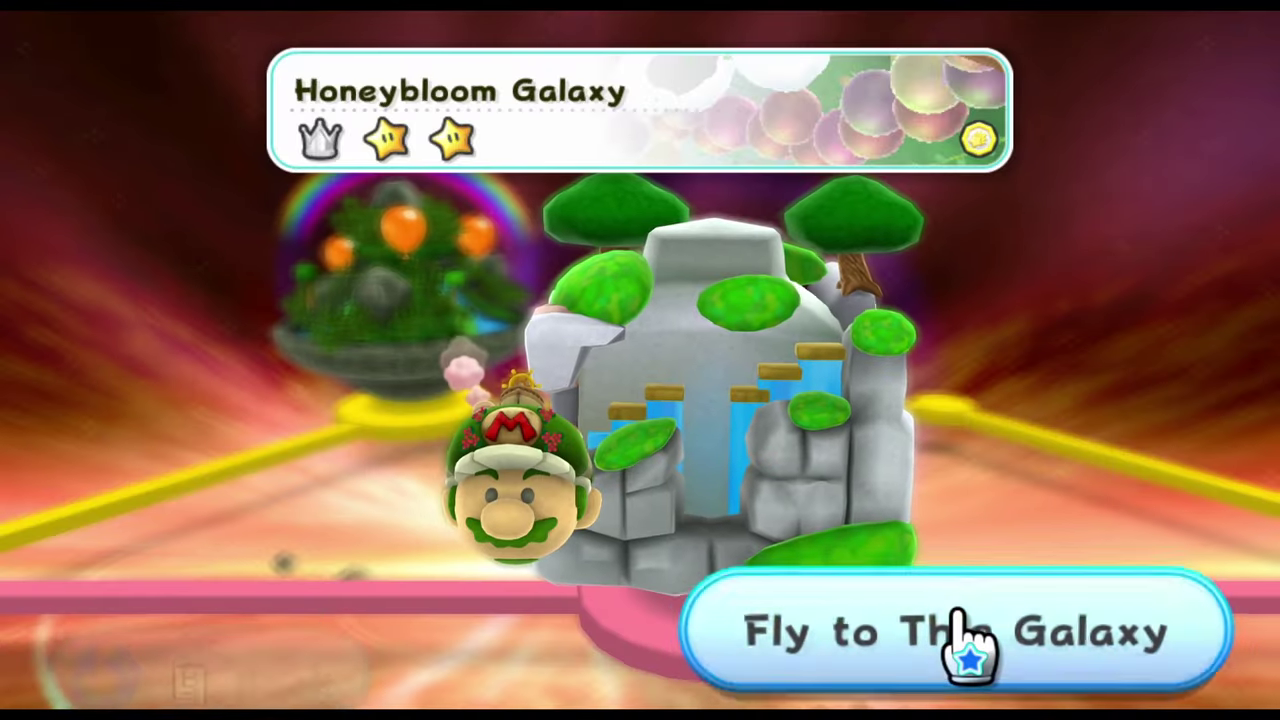
left_click(958, 632)
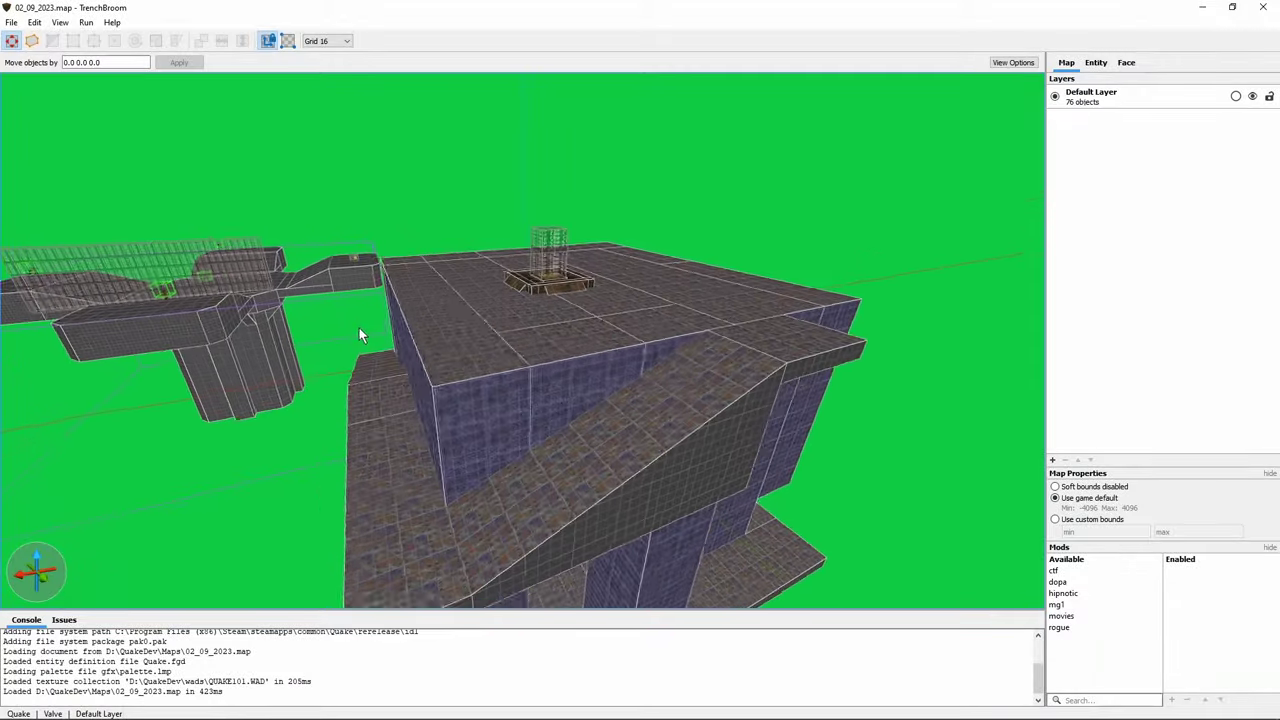
right_click_drag(358, 326, 386, 313)
scroll(386, 313, "up", 4)
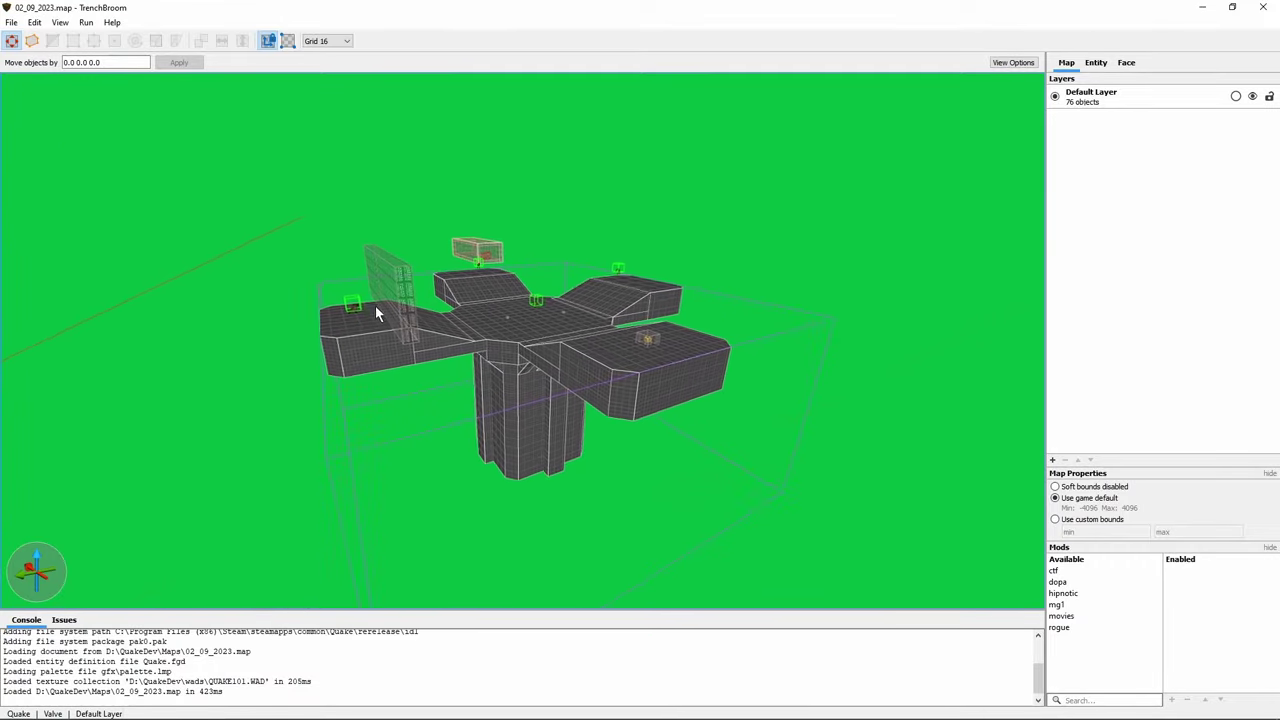
scroll(375, 312, "up", 6)
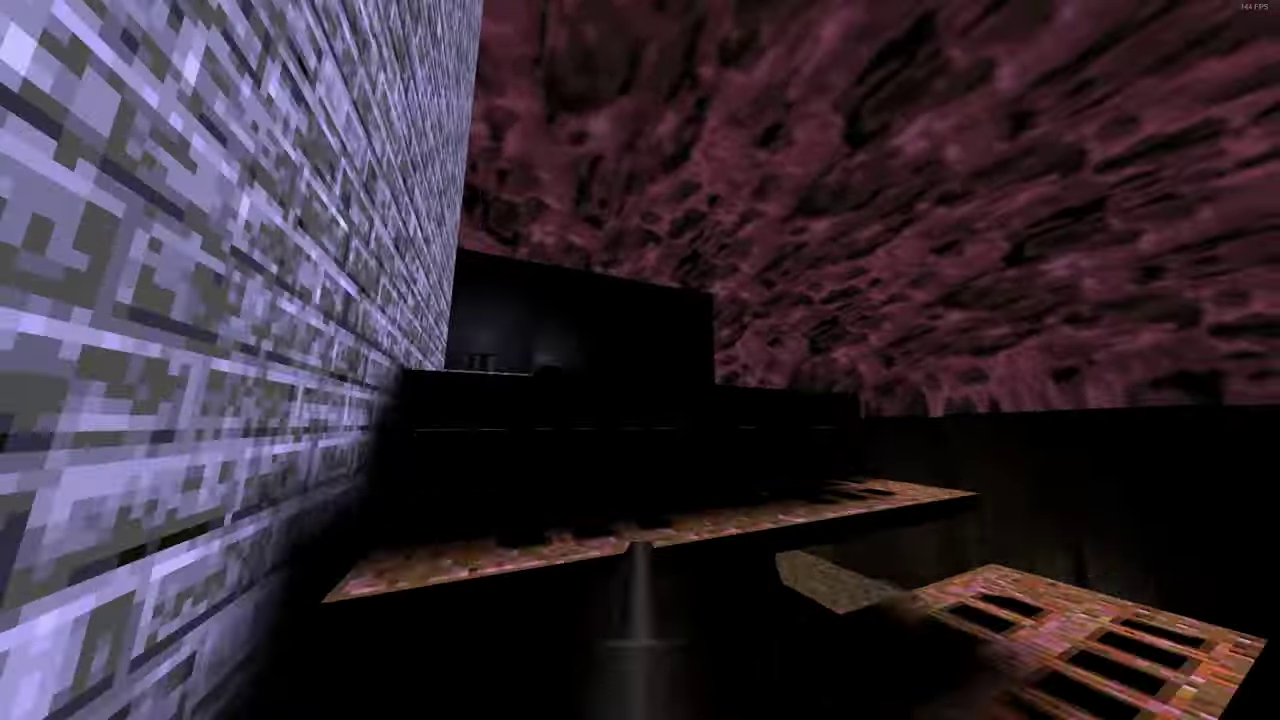
Step: Walk up onto the brick walkway and through the barred doorway into the brick room
key("w")
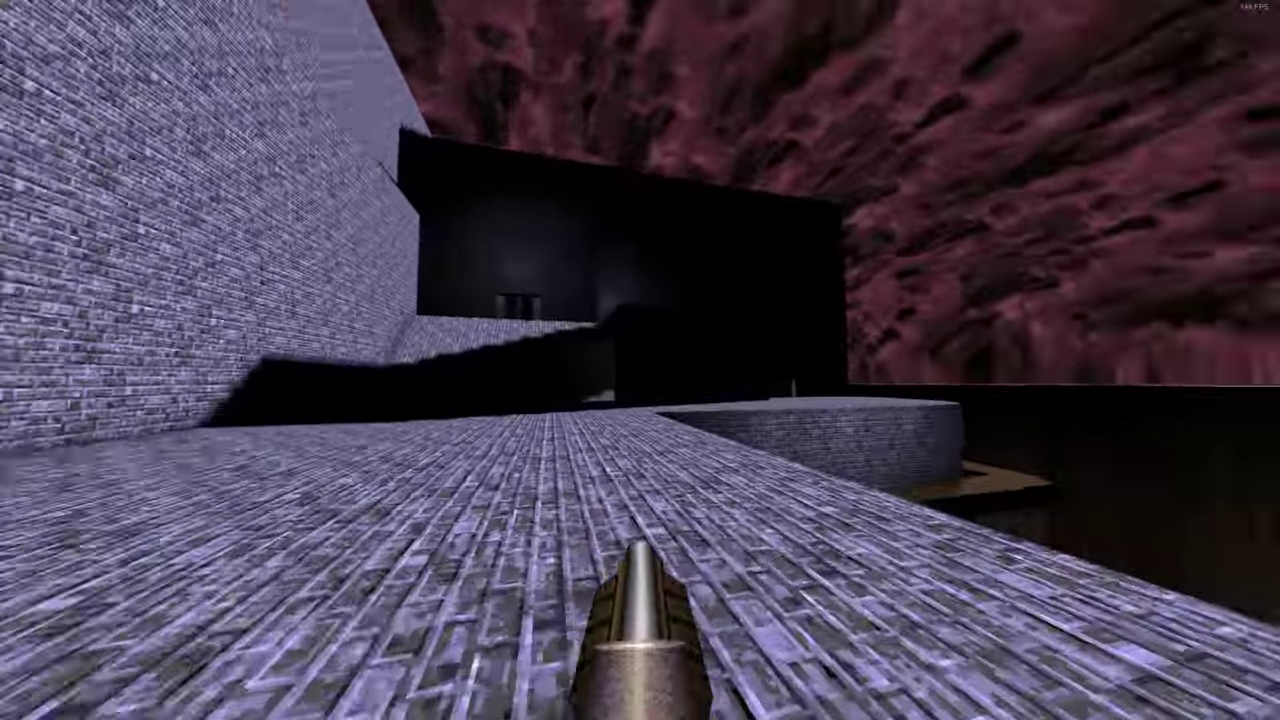
key("w")
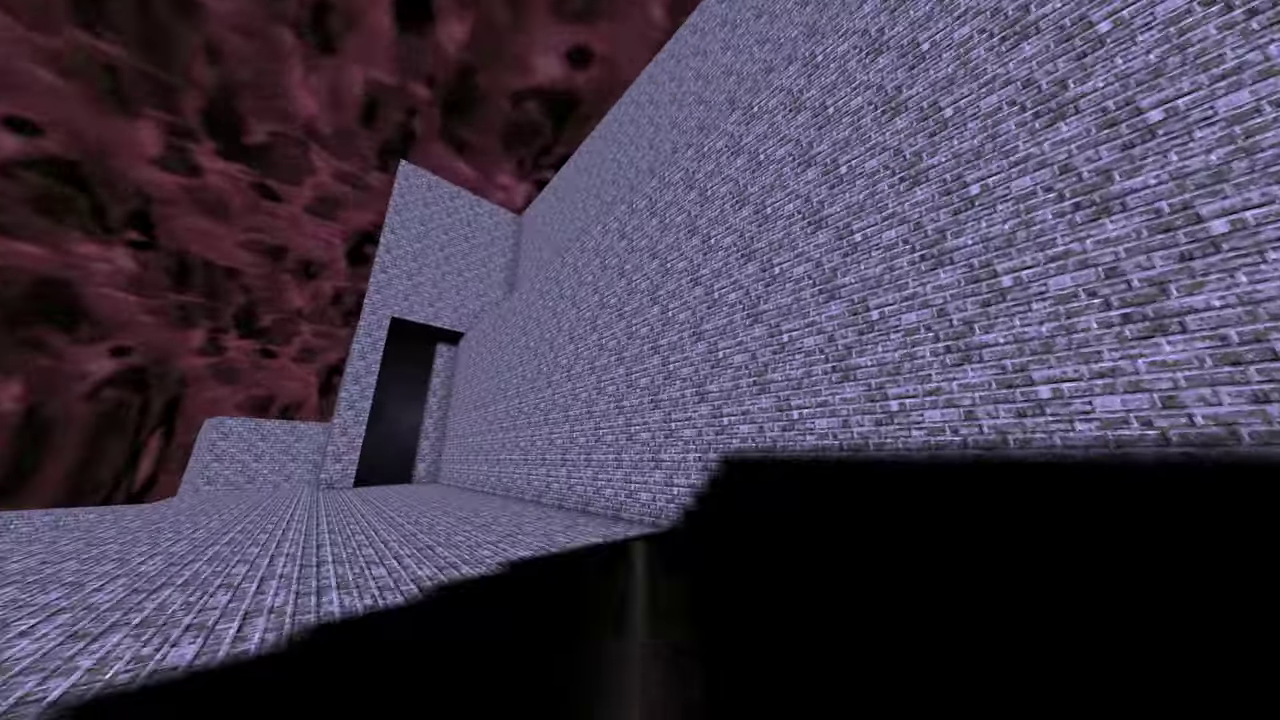
key("w")
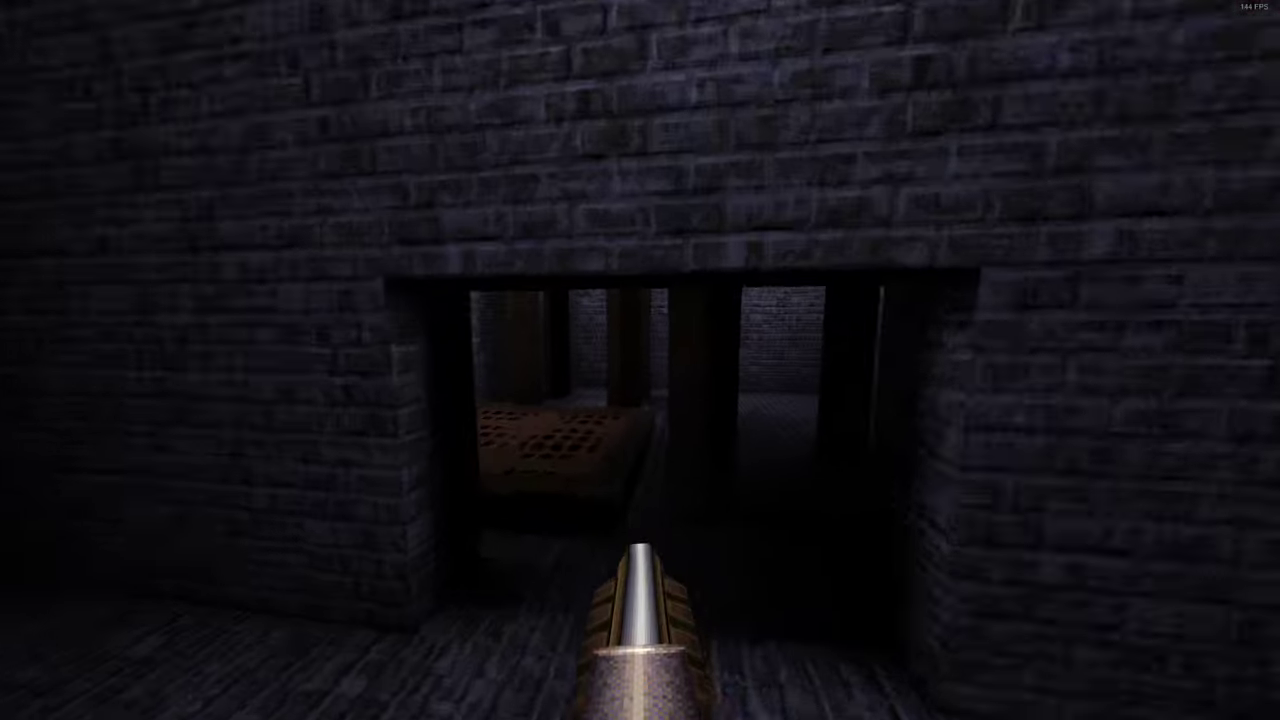
key("w")
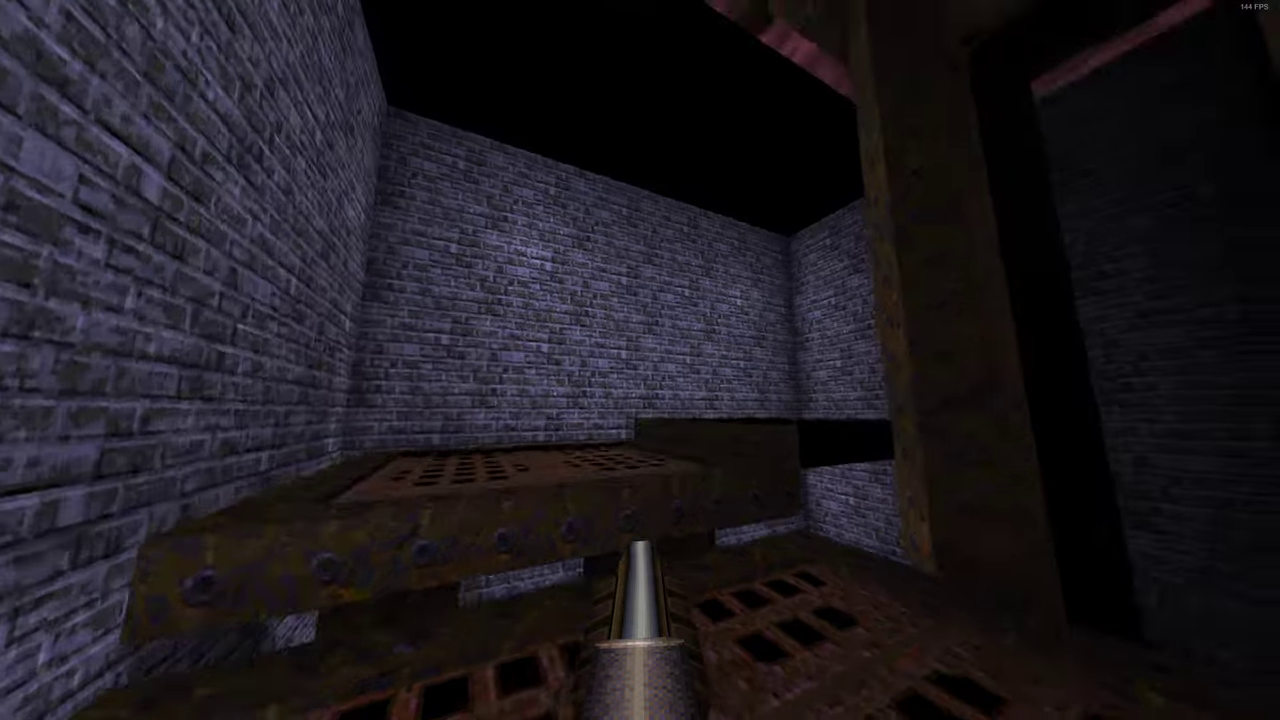
key("w")
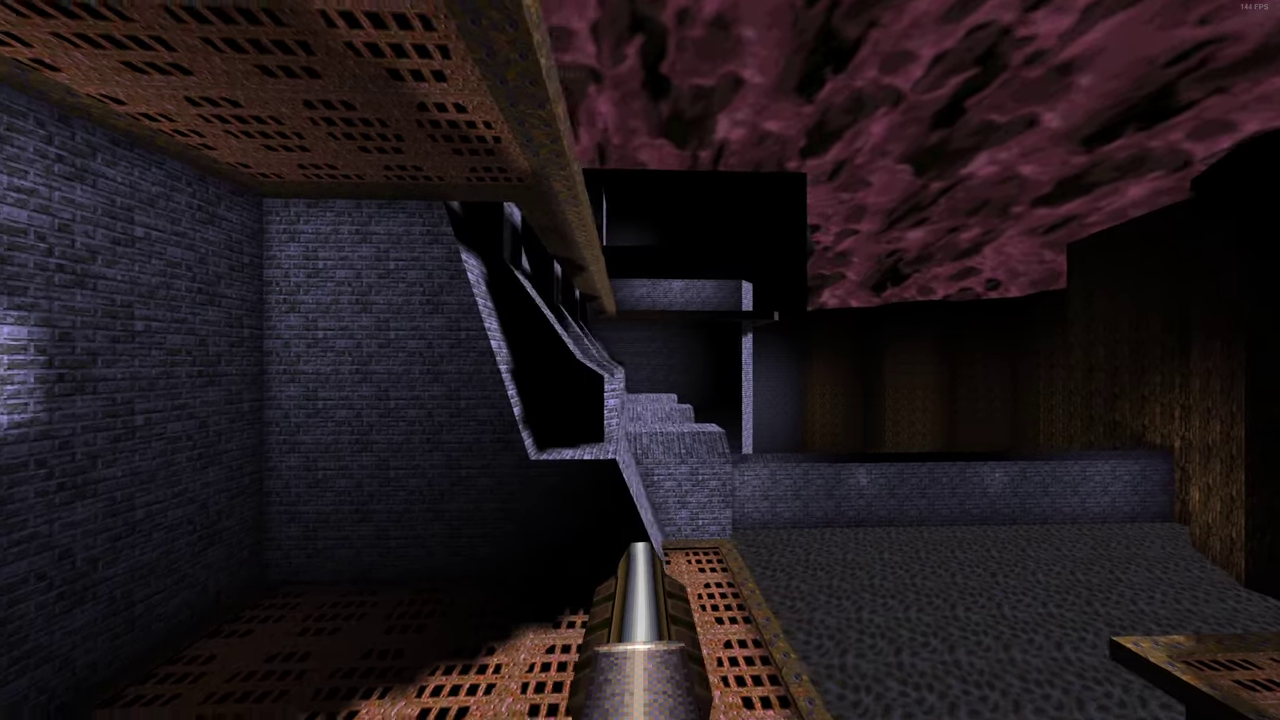
Step: Walk past the staircase wall and low wall toward the arches, then back away from the pillar
key("w")
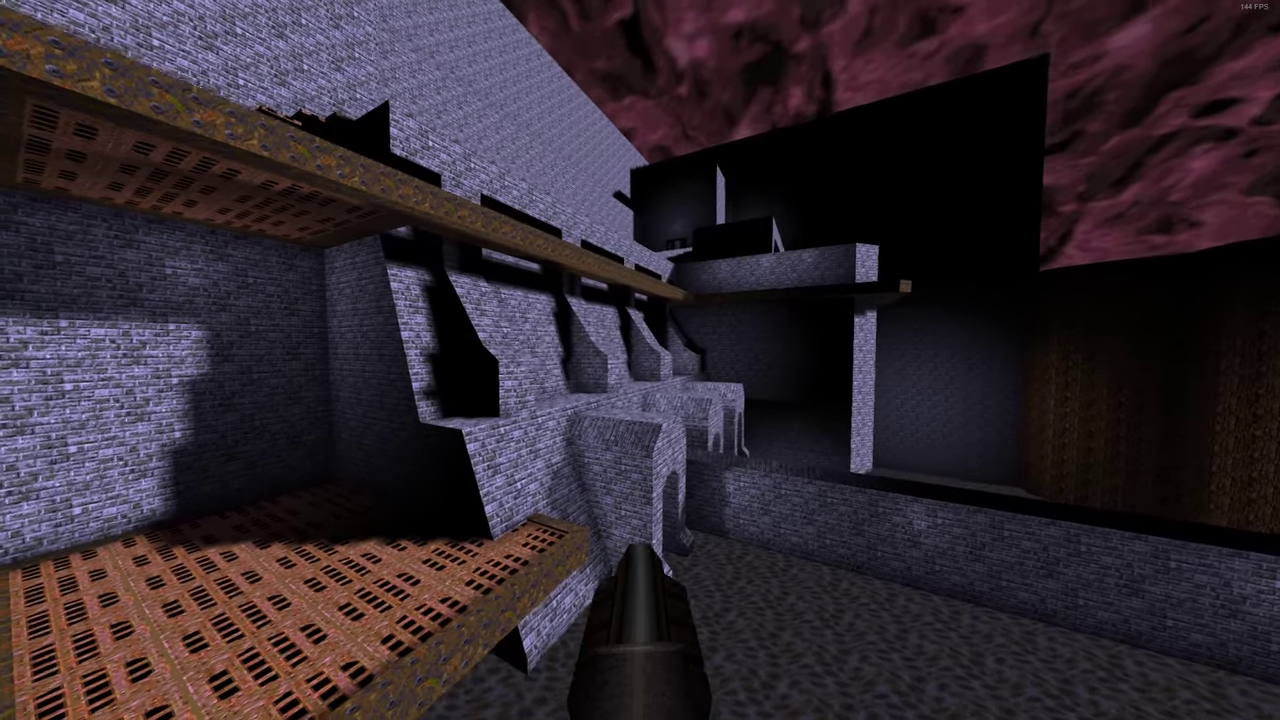
key("w")
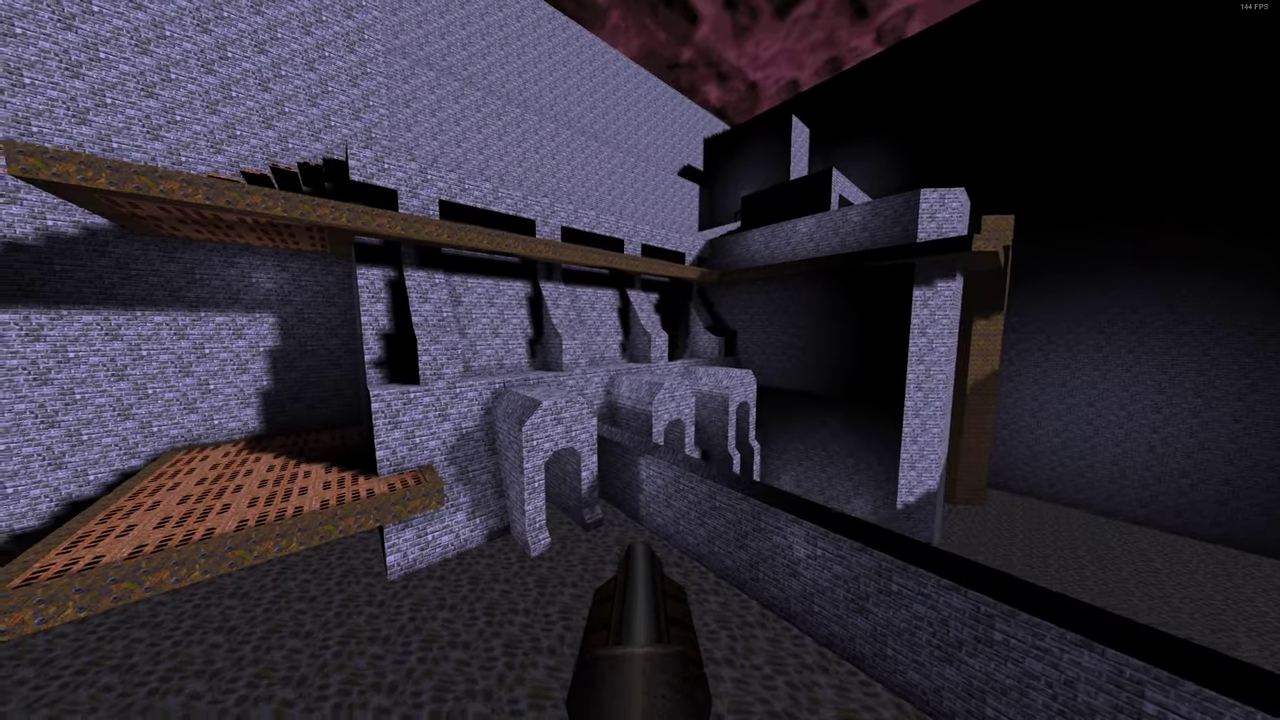
key("w")
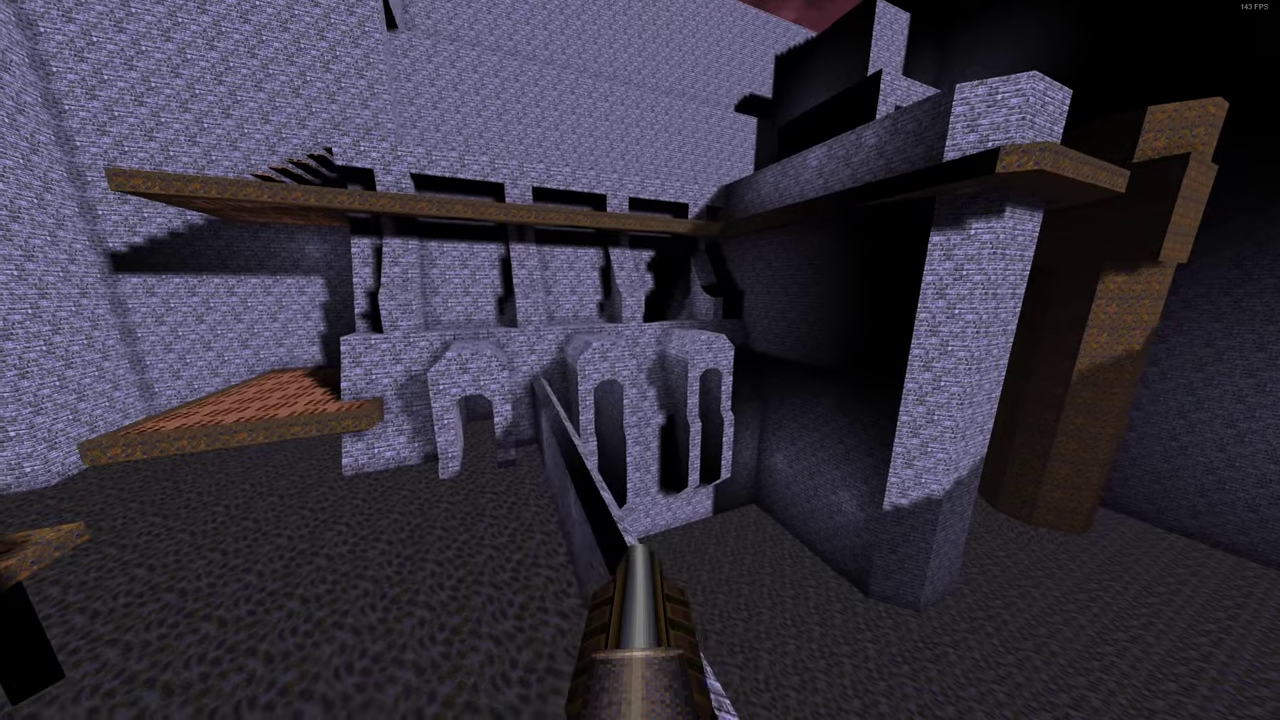
key("w")
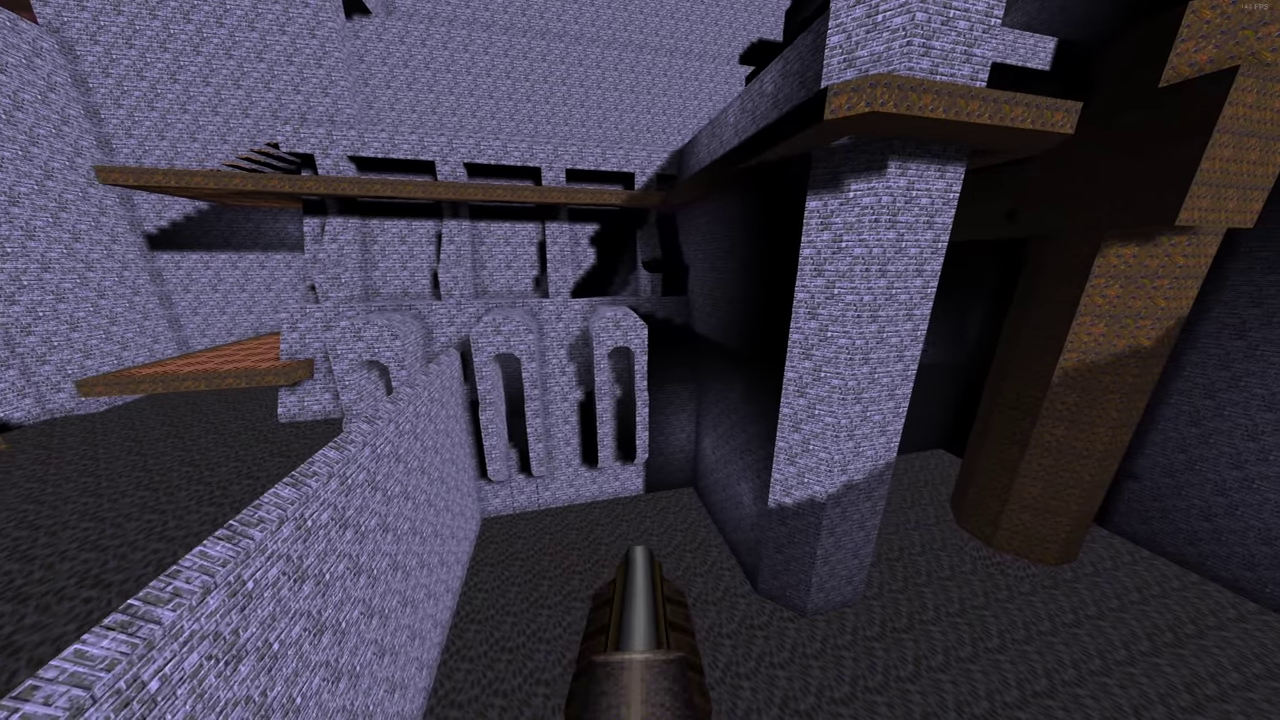
key("w")
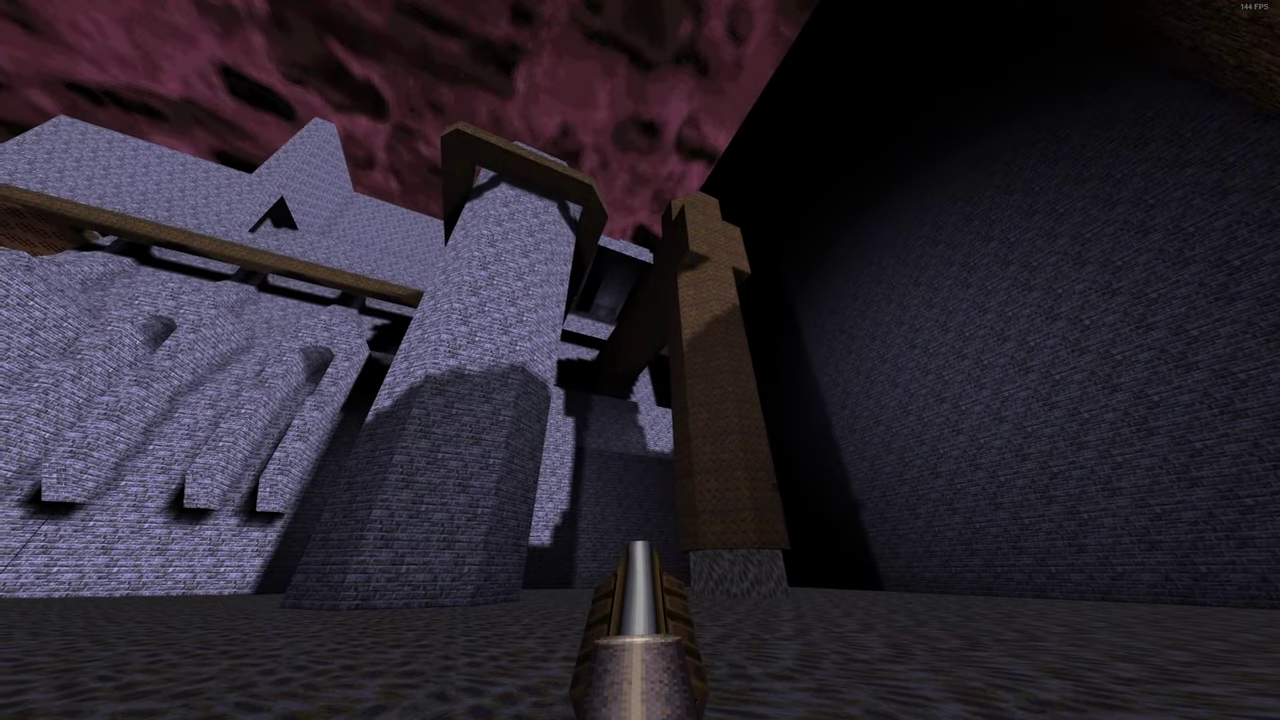
key("s")
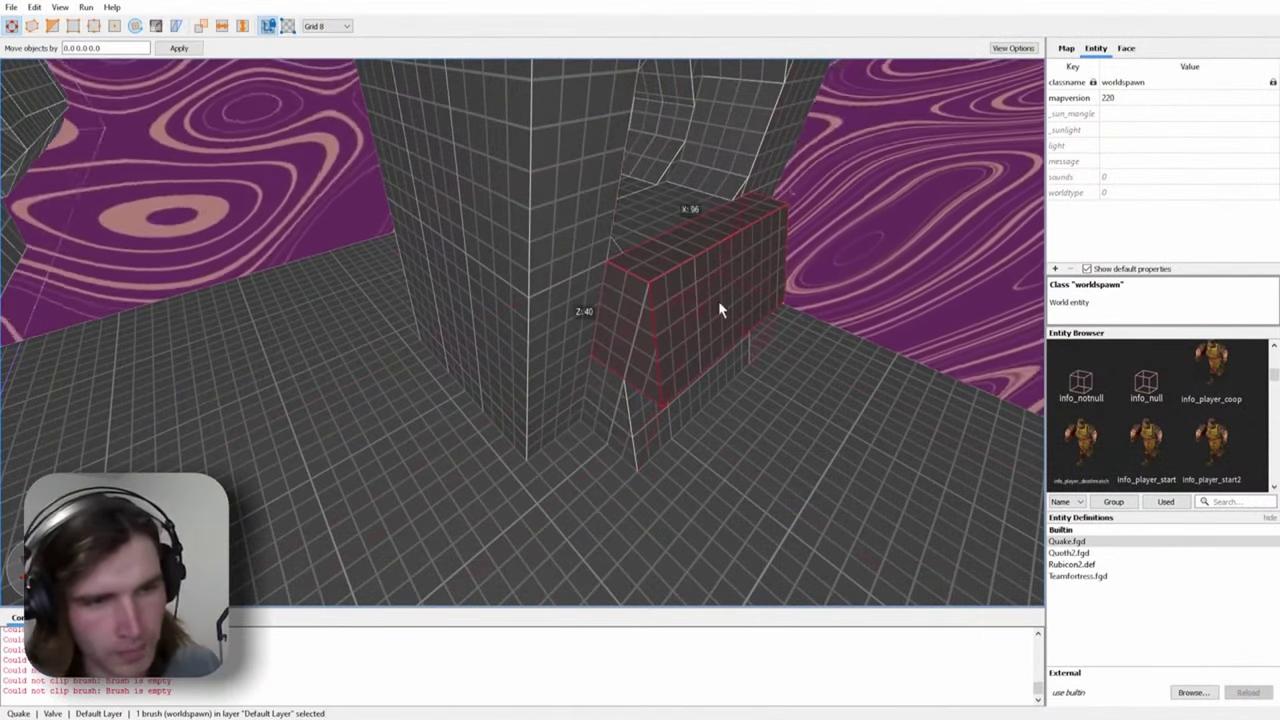
Step: Shear the box beside the pillar into a sloped slab
key("ctrl+z")
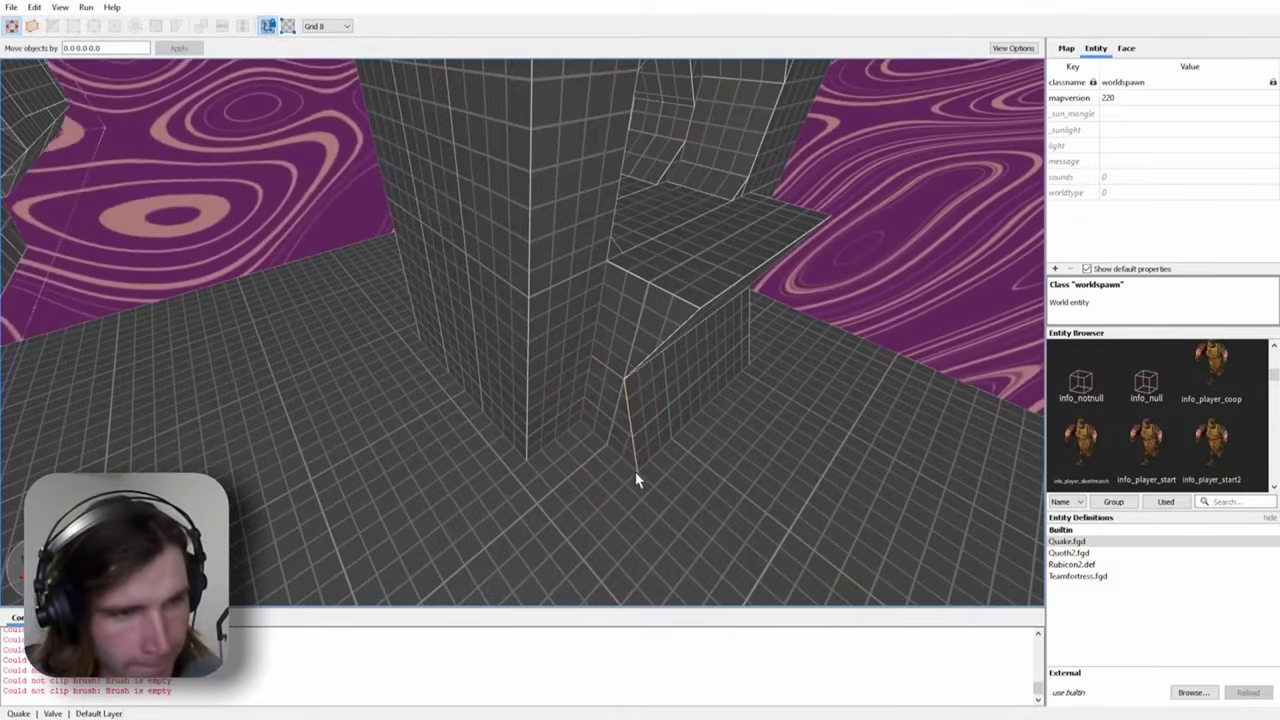
left_click(536, 486)
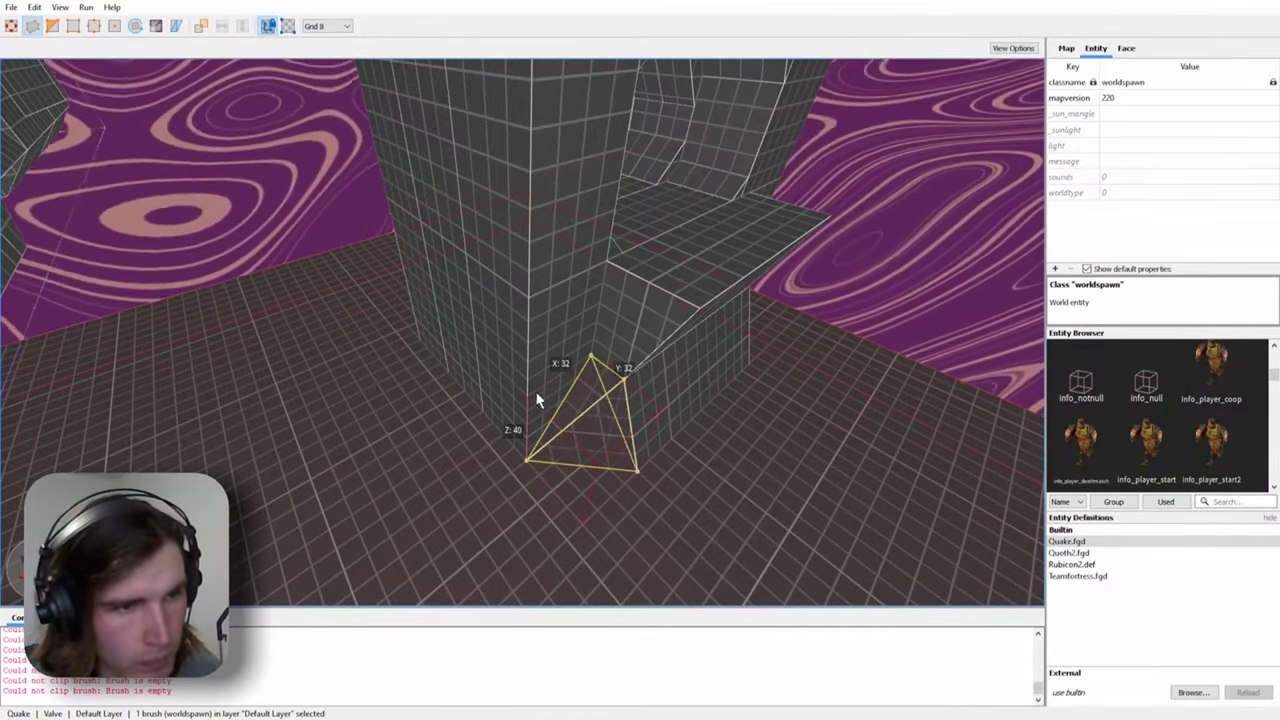
mouse_move(533, 392)
right_mouse_down()
mouse_move(603, 463)
mouse_move(640, 414)
mouse_move(469, 371)
mouse_move(565, 345)
mouse_move(562, 426)
mouse_move(572, 298)
mouse_move(677, 380)
right_mouse_up()
Step: Resize the small corner brush to 40x40x40 on grid 4
left_click(606, 410)
key("bracketleft")
mouse_move(661, 360)
left_mouse_down("shift")
mouse_move(589, 401)
mouse_move(561, 323)
left_mouse_up("shift")
mouse_move(562, 324)
right_mouse_down()
mouse_move(588, 359)
mouse_move(579, 344)
mouse_move(785, 303)
mouse_move(629, 329)
mouse_move(383, 229)
mouse_move(766, 271)
mouse_move(538, 485)
mouse_move(474, 477)
right_mouse_up()
Step: Move the brush's vertices on grid 2 to form an angled support, then deselect
key("v")
key("v")
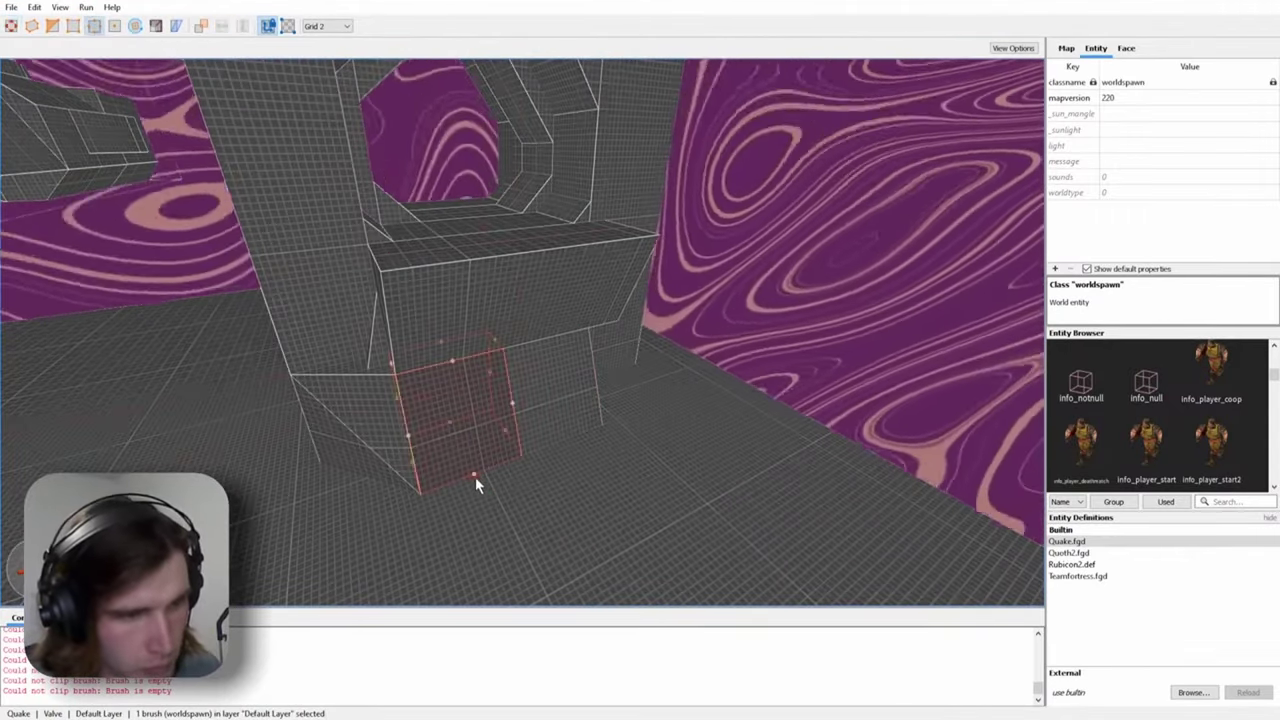
left_click_drag(474, 477, 491, 506, "shift")
key("bracketleft")
key("Escape")
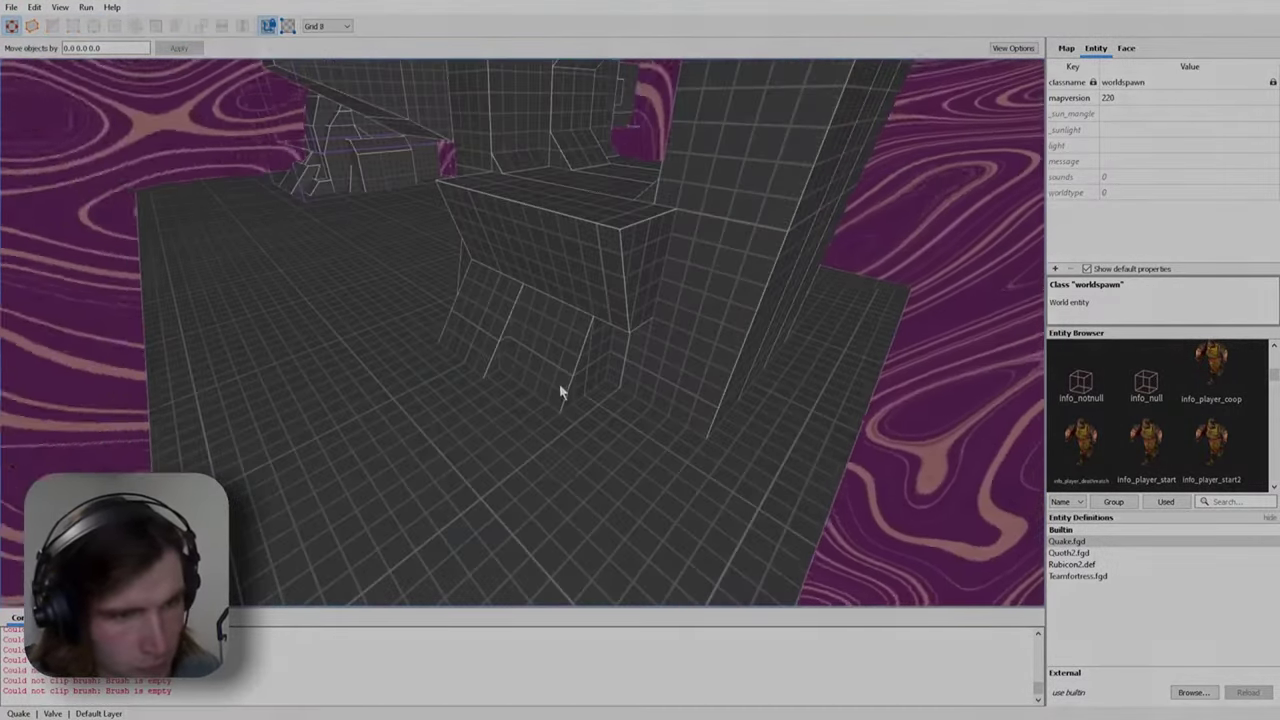